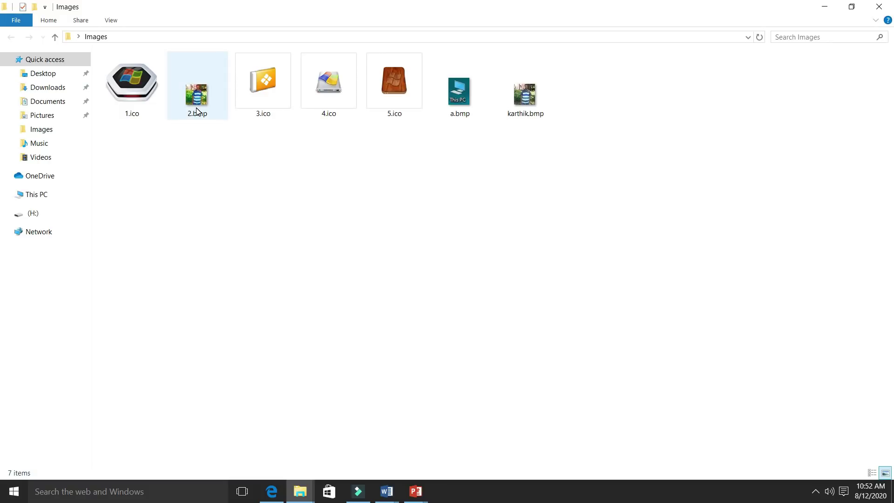
Find Notepad through the Windows search and open it with a blank document.
mouse_move(197, 109)
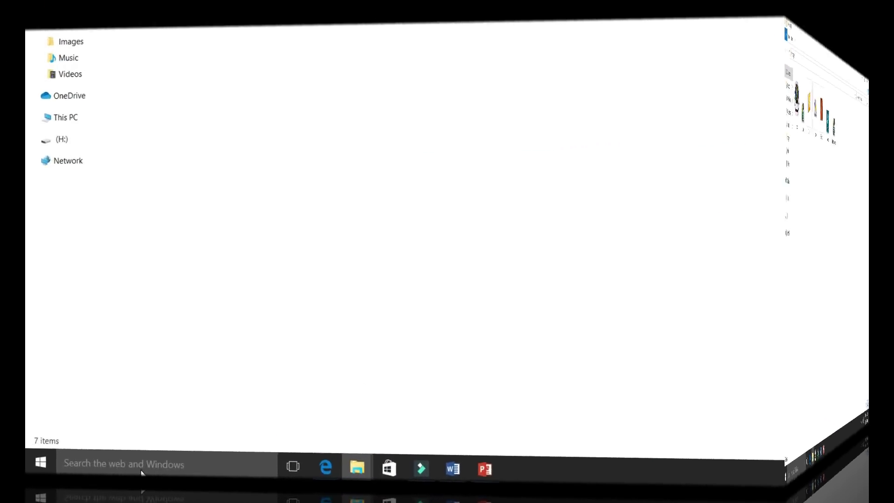
left_click(142, 470)
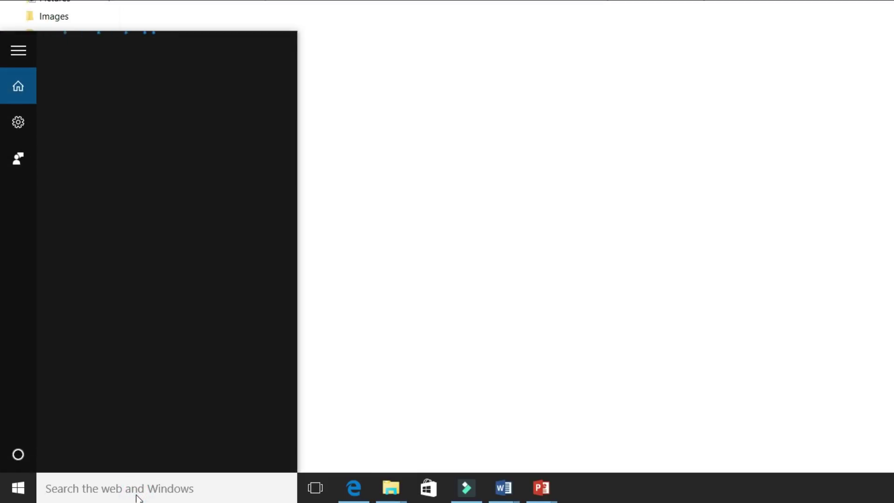
type("note")
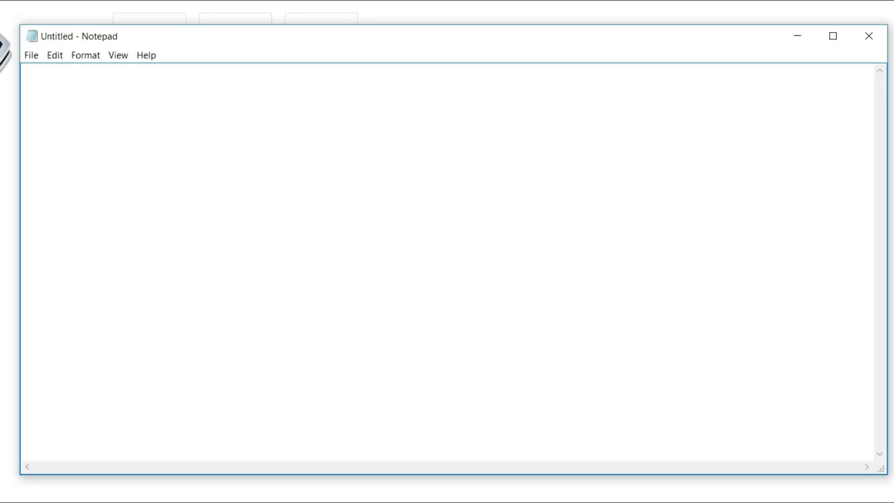
left_click(610, 93)
Write an [autorun] section with a label line holding the owner's name in quotes and the line icon="2.bmp".
type("[autorun")
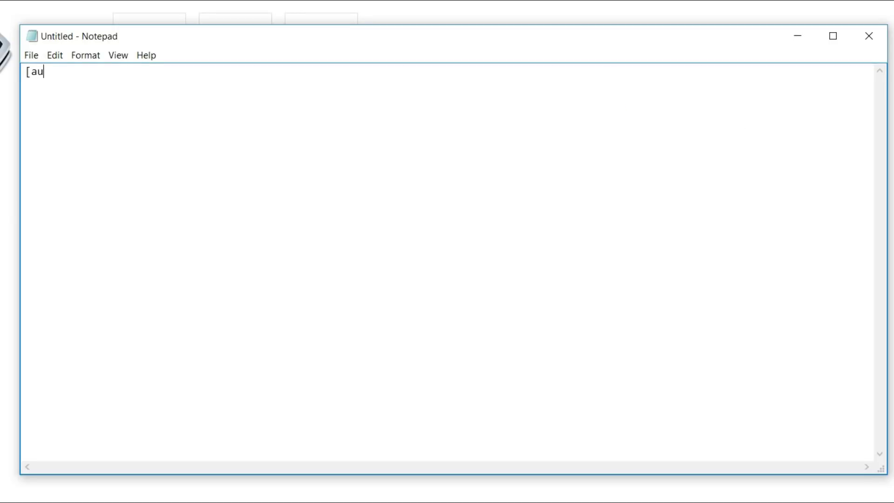
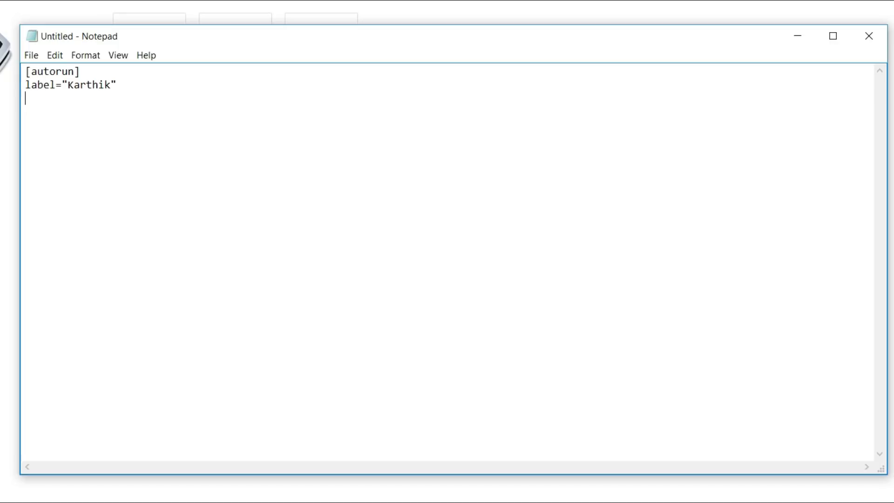
type("con=")
left_click_drag(559, 30, 566, 157)
type("=")
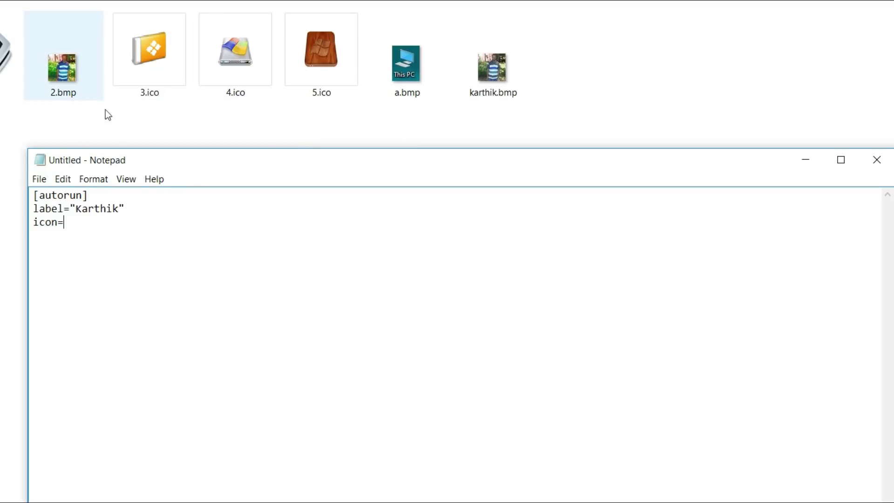
type("\"2")
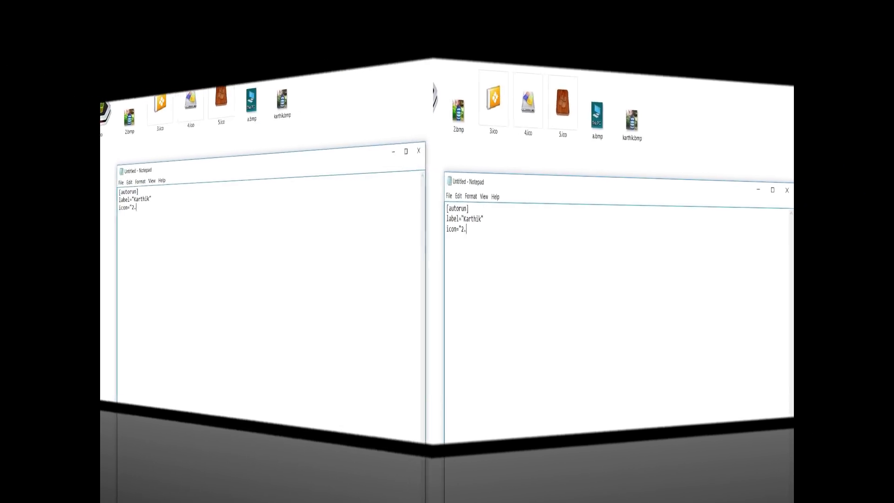
type(".bmp")
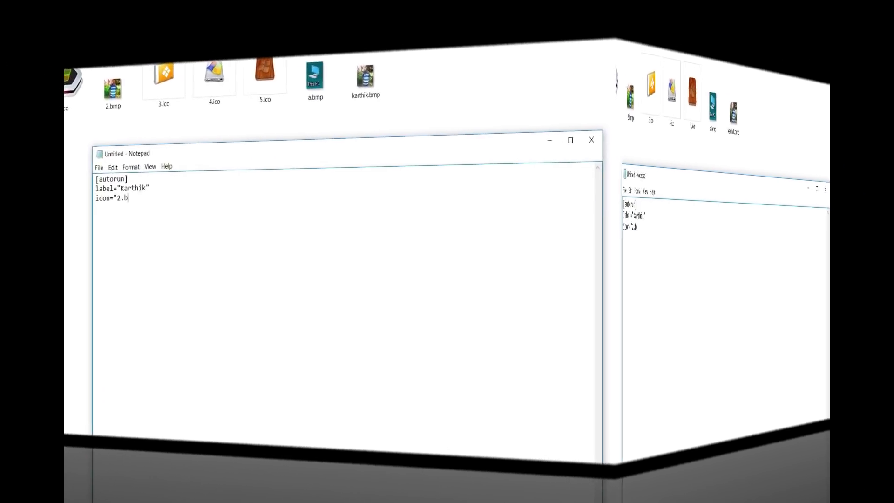
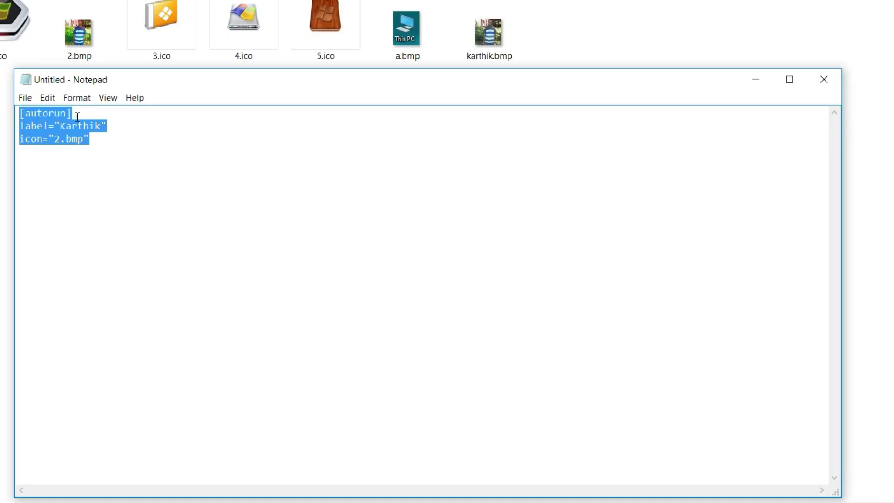
left_click(32, 128)
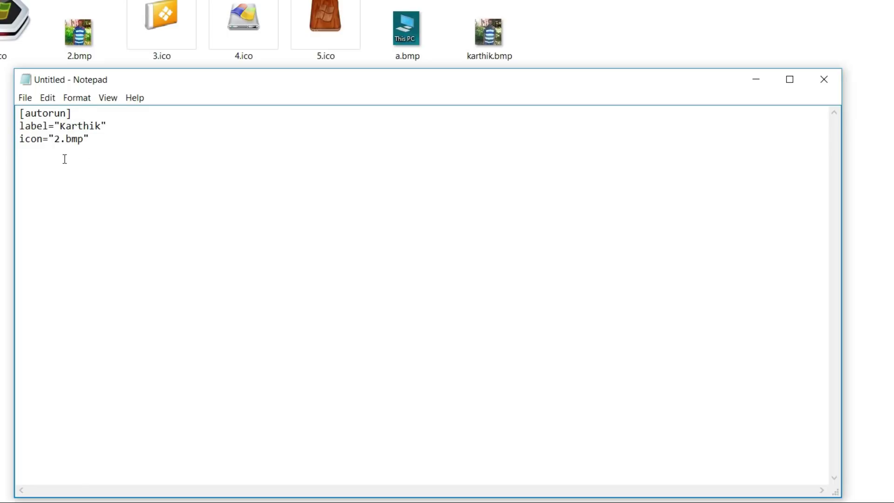
Save the text as autorun.inf with file type All Files in the Desktop's Images folder, and close Notepad.
left_click(26, 98)
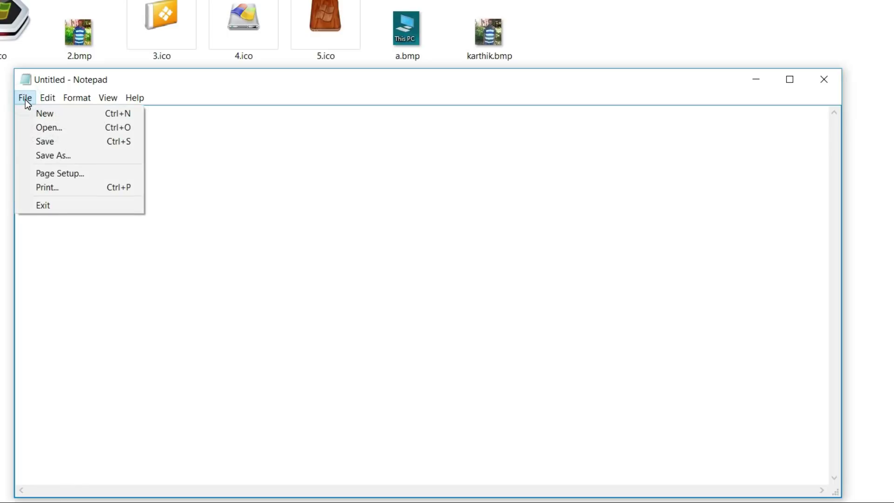
left_click(43, 154)
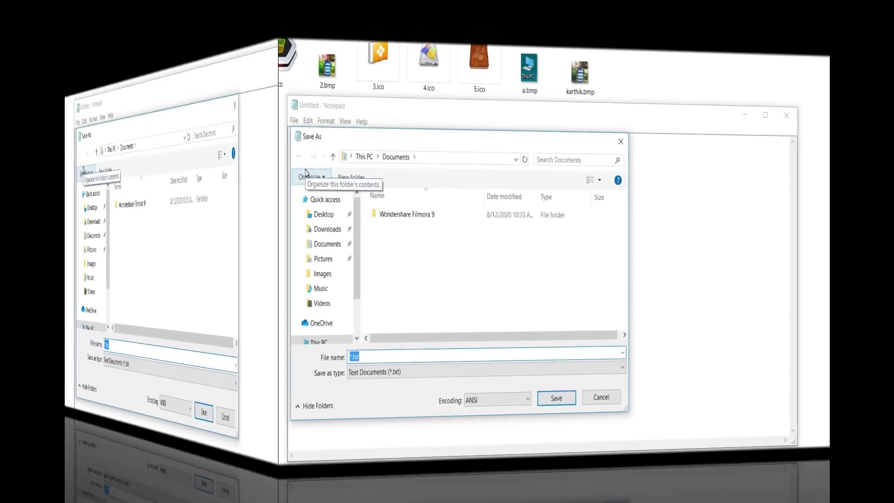
scroll(183, 275, "up", 1)
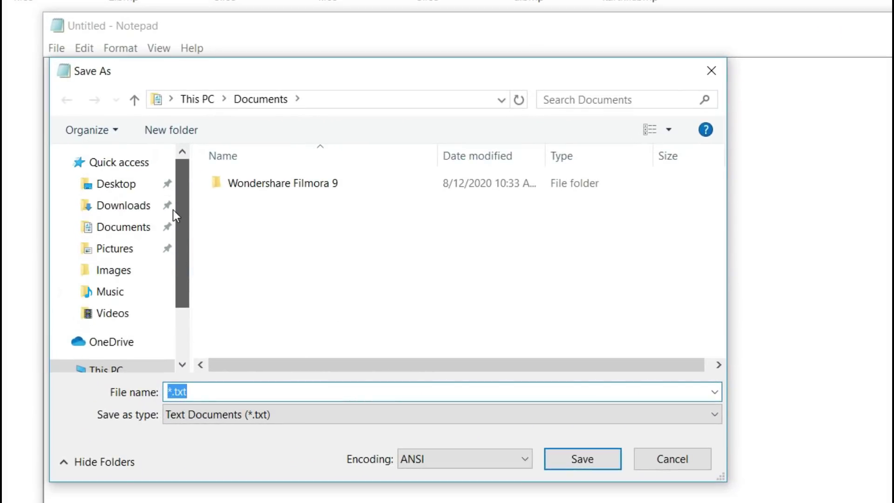
left_click(120, 191)
left_click(229, 187)
double_click(228, 186)
left_click(257, 415)
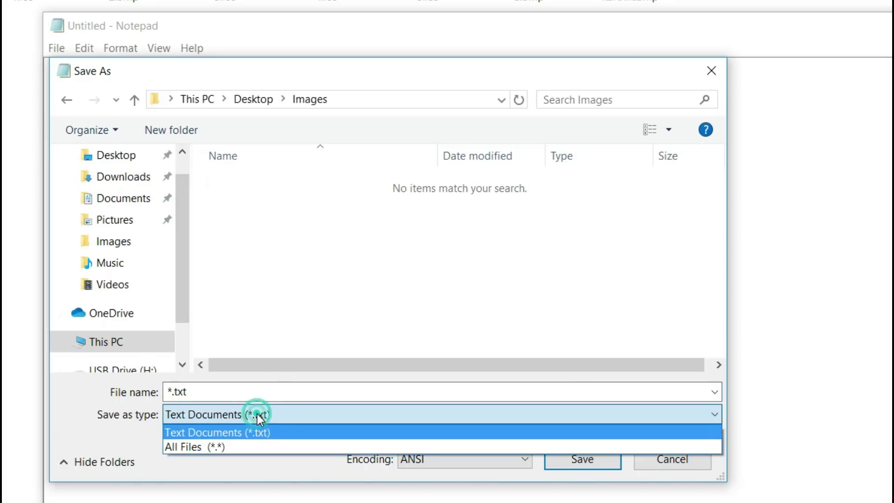
left_click(256, 447)
left_click(227, 393)
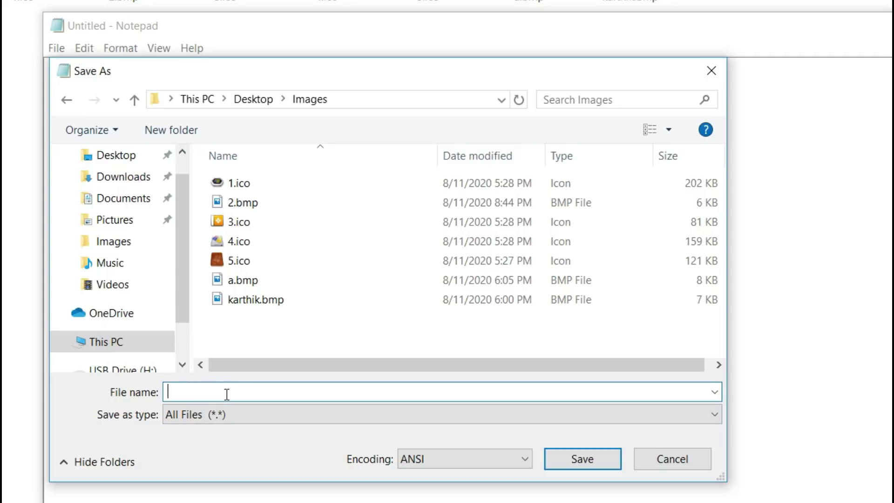
type("a")
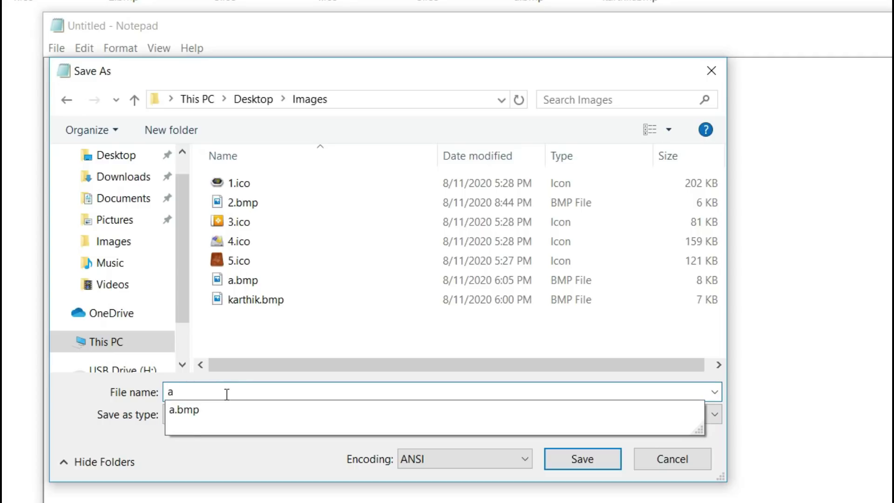
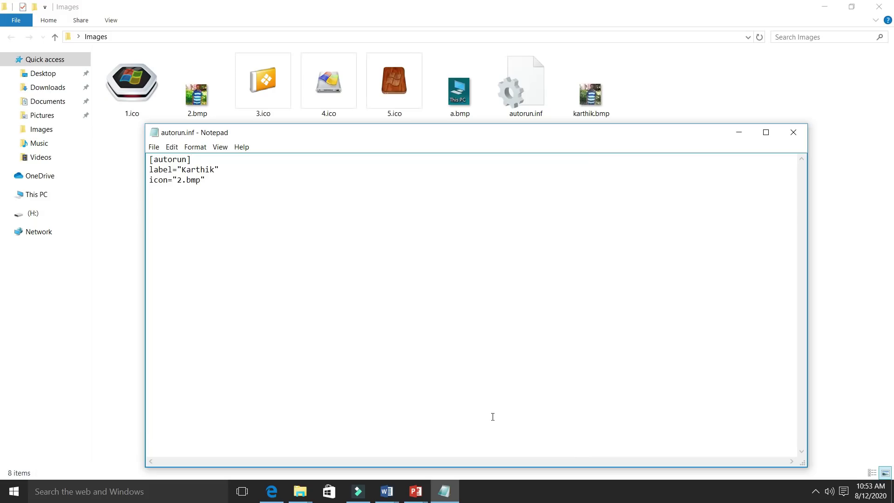
left_click(793, 132)
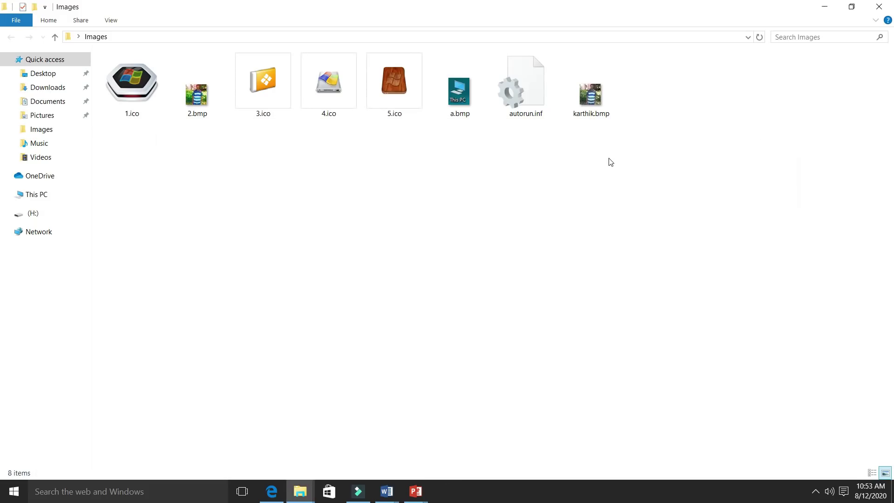
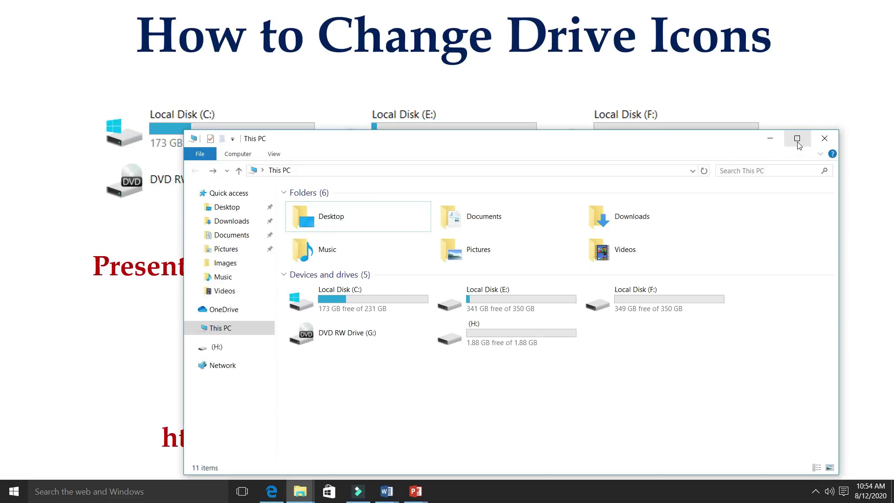
Paste the copied 2.bmp and autorun.inf files into the root of the H: drive.
left_click(797, 141)
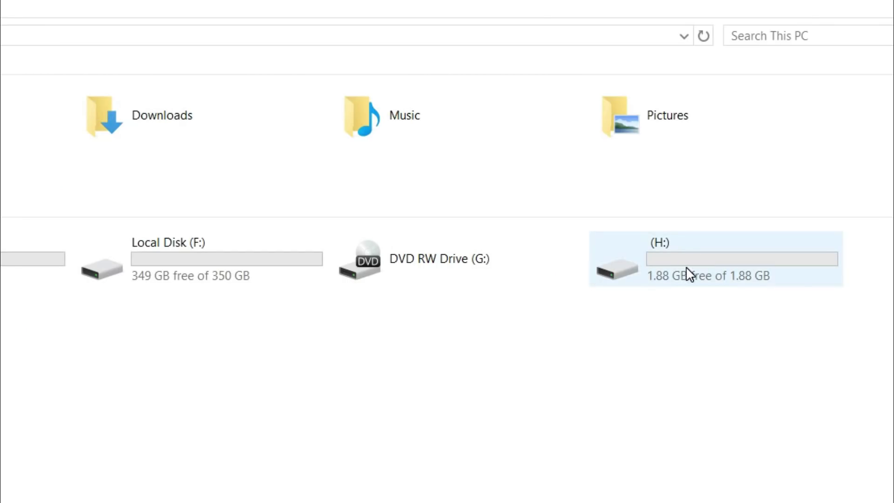
double_click(687, 268)
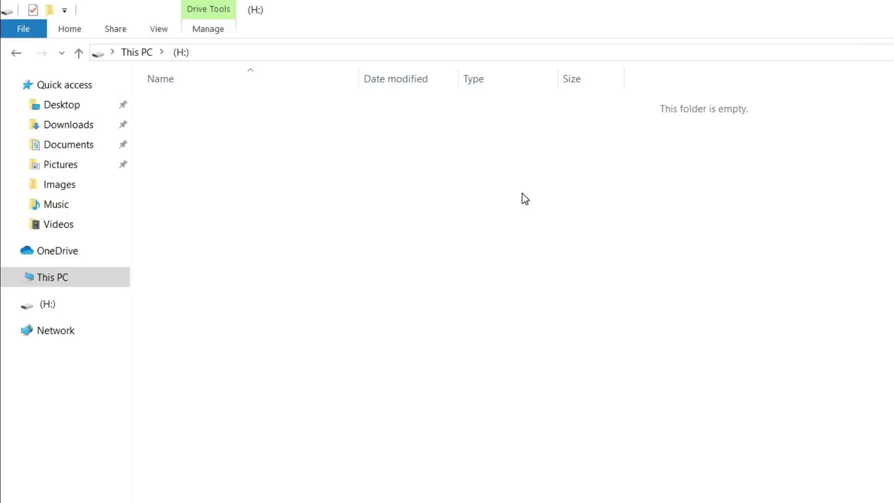
key("ctrl+v")
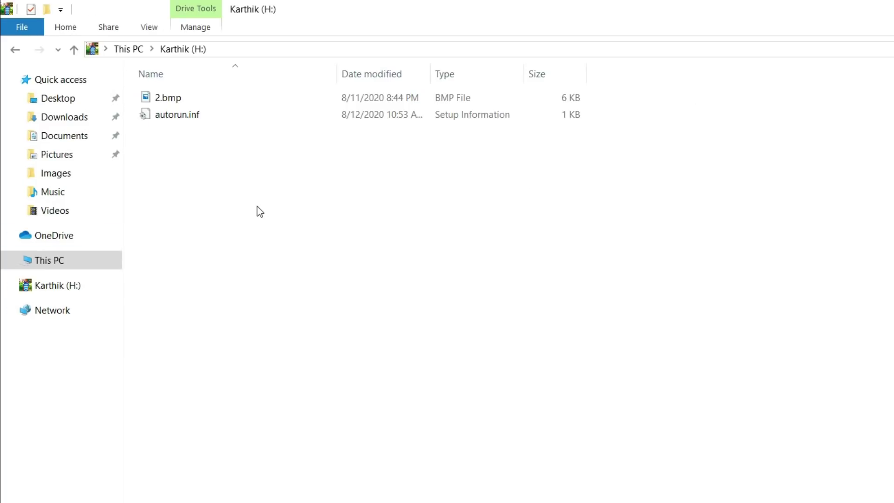
Give 2.bmp and autorun.inf on the H: drive the Hidden attribute and turn off the display of hidden items.
left_click_drag(259, 201, 153, 90)
right_click(163, 115)
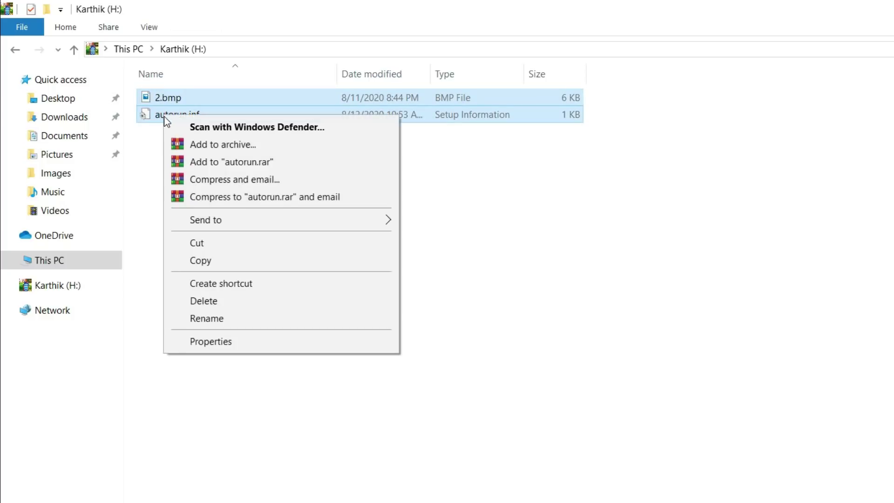
left_click(230, 342)
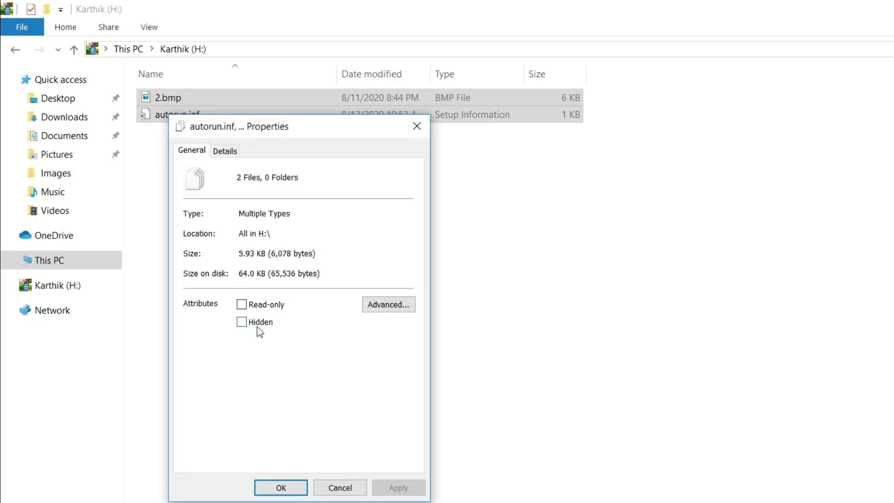
left_click(242, 322)
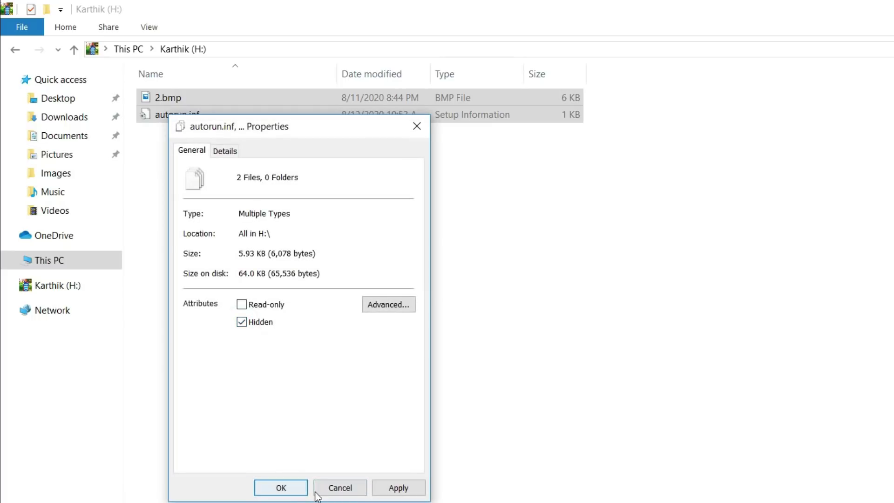
left_click(409, 488)
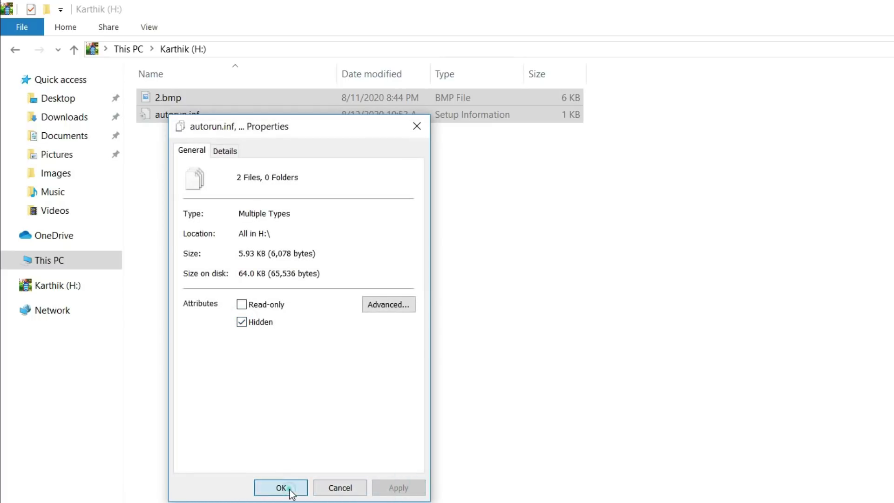
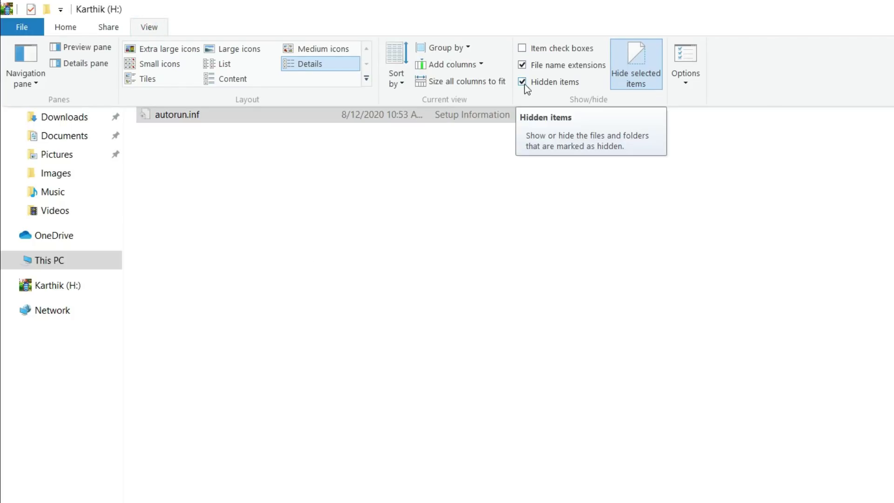
left_click(522, 82)
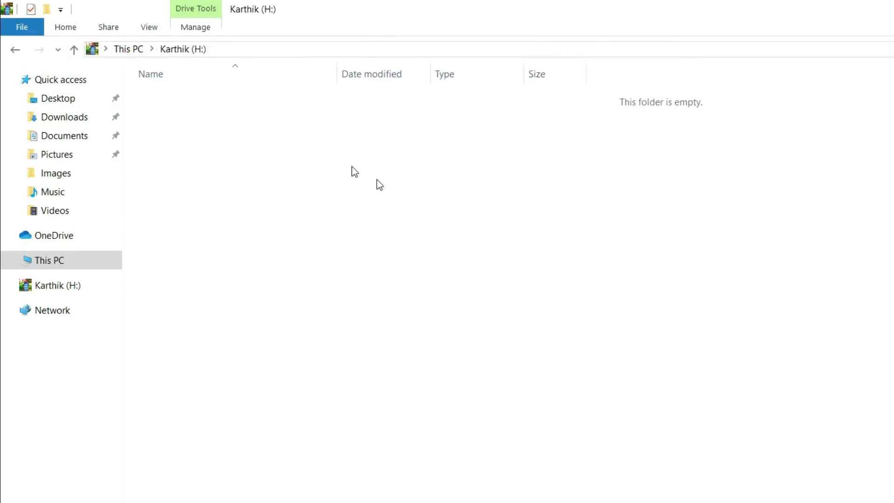
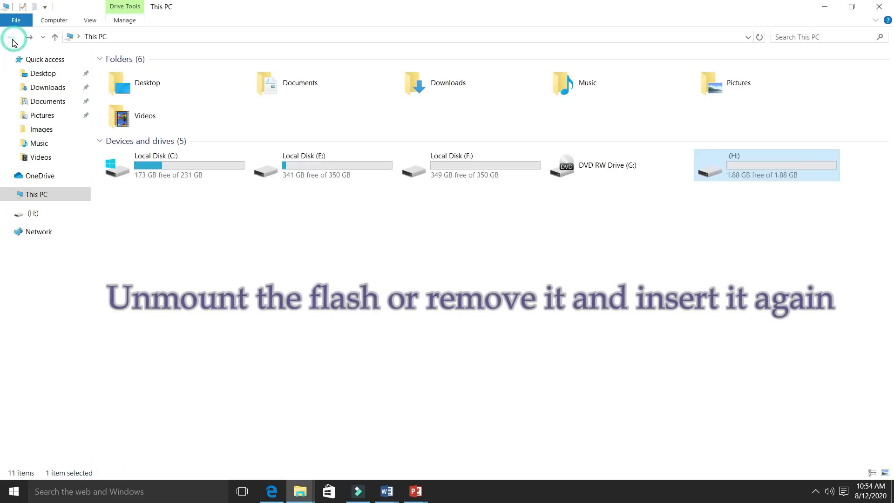
Check the icon and label of the reconnected H: flash drive in This PC.
right_click(733, 175)
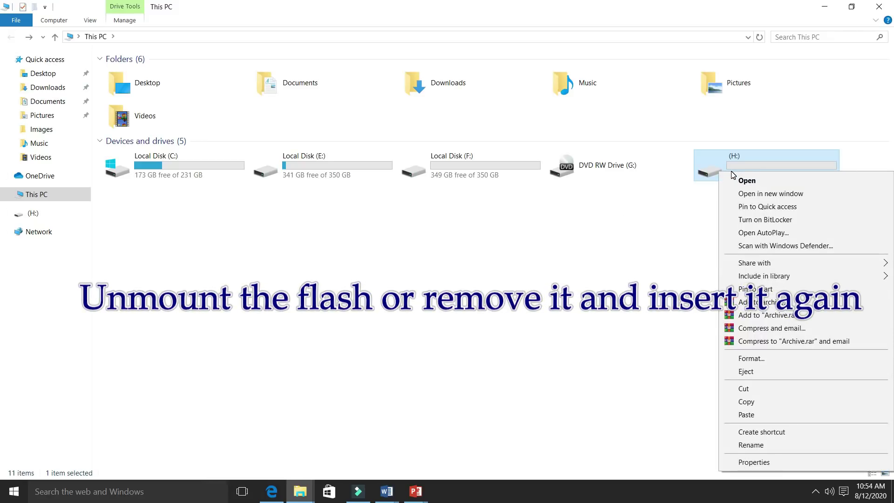
left_click(638, 290)
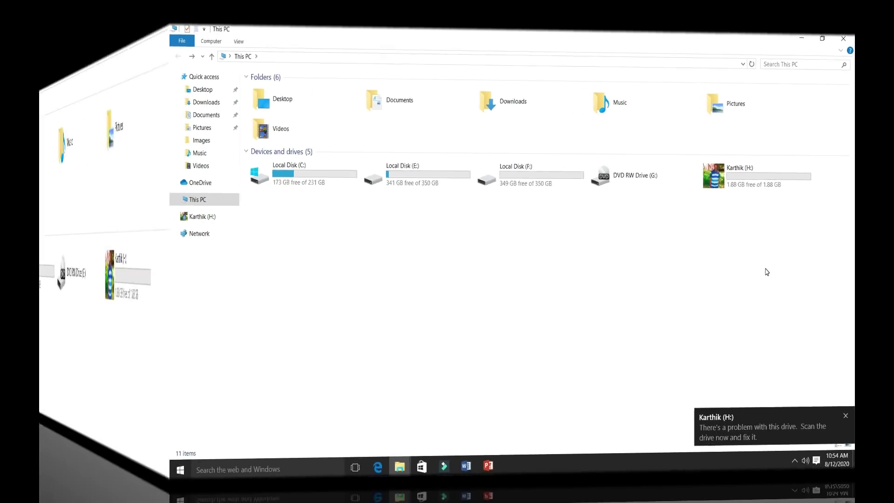
mouse_move(717, 173)
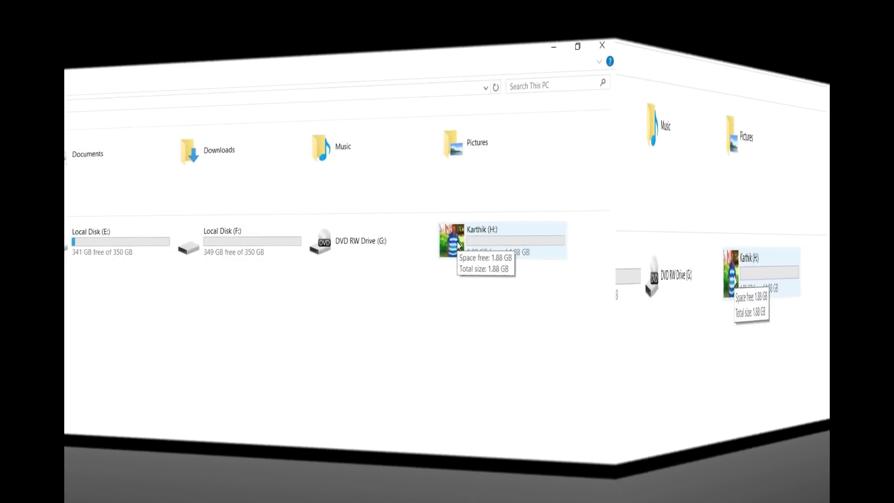
mouse_move(631, 248)
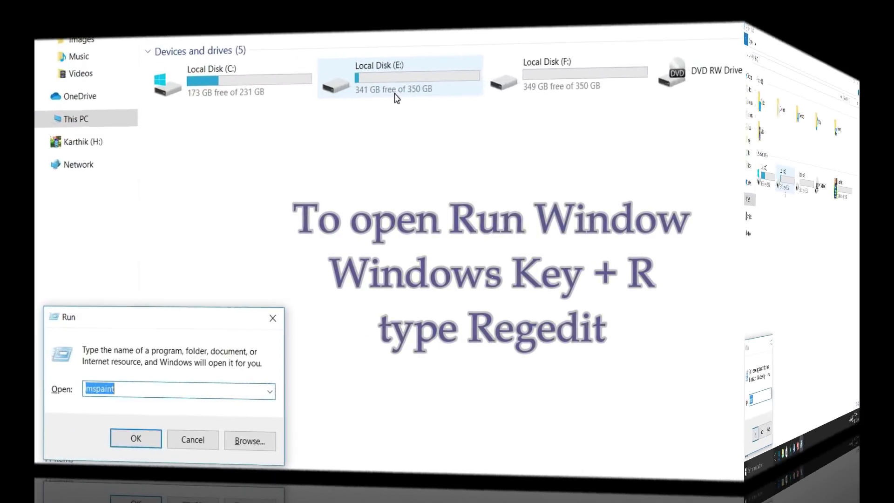
Run regedit to open the Registry Editor.
type("regedit")
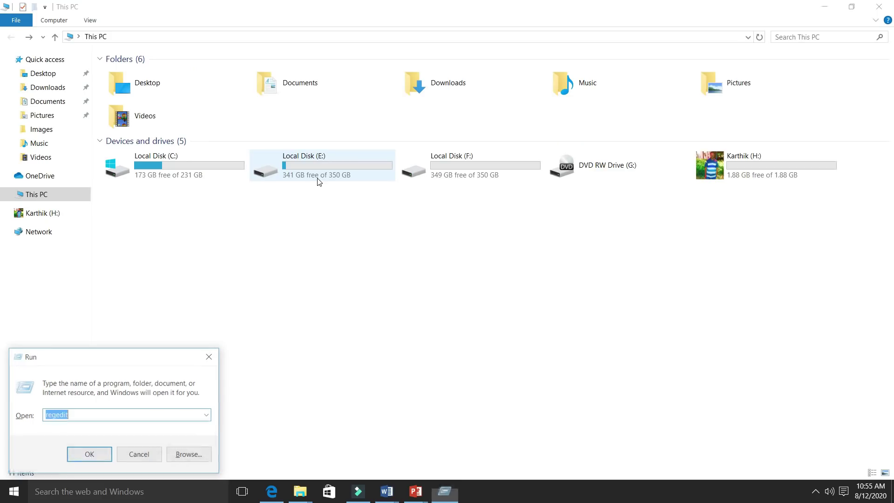
key("Return")
left_click(491, 267)
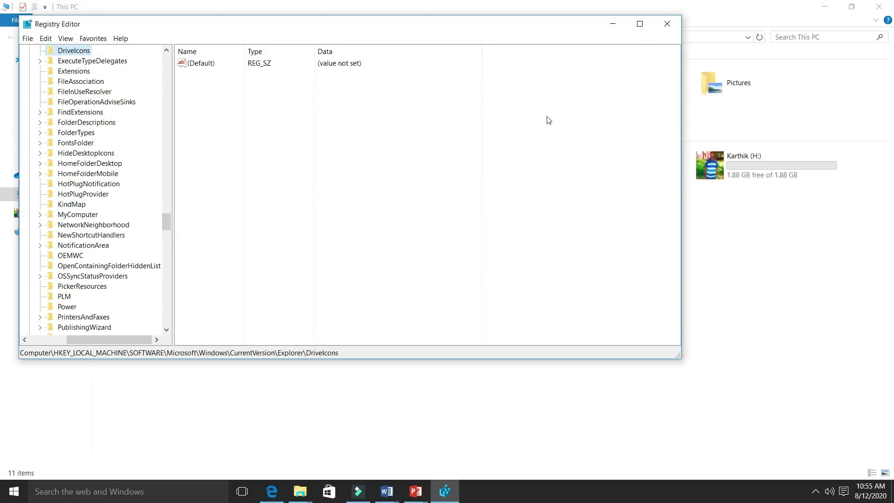
Maximize the Registry Editor and select the HKEY_LOCAL_MACHINE\SOFTWARE\Microsoft key, starting from the top of the key tree.
left_click(640, 24)
left_click_drag(148, 295, 134, 34)
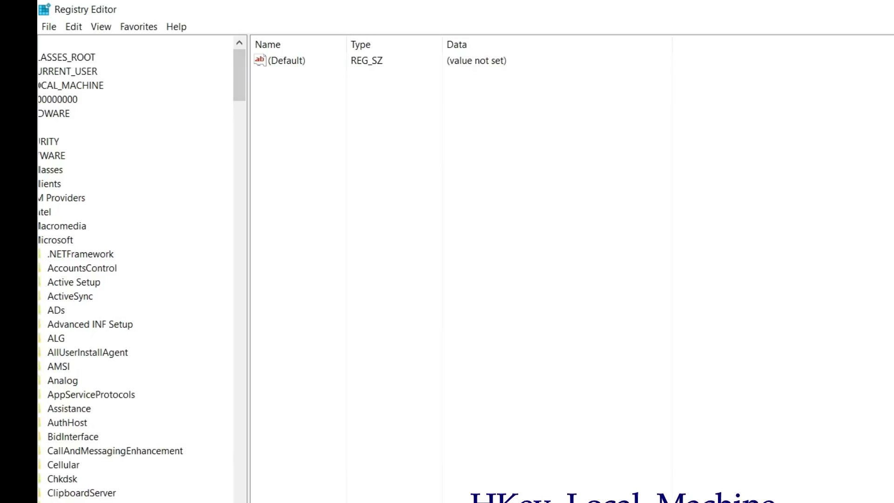
scroll(38, 188, "left", 5)
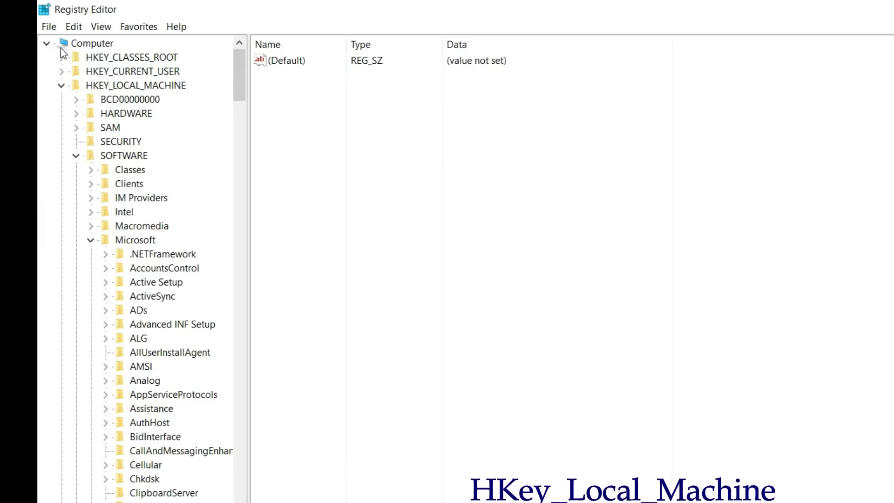
left_click(60, 87)
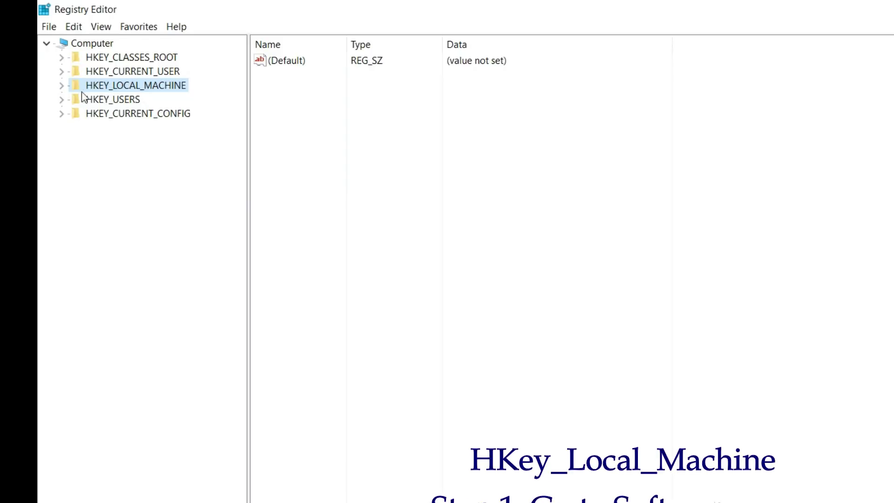
left_click(62, 87)
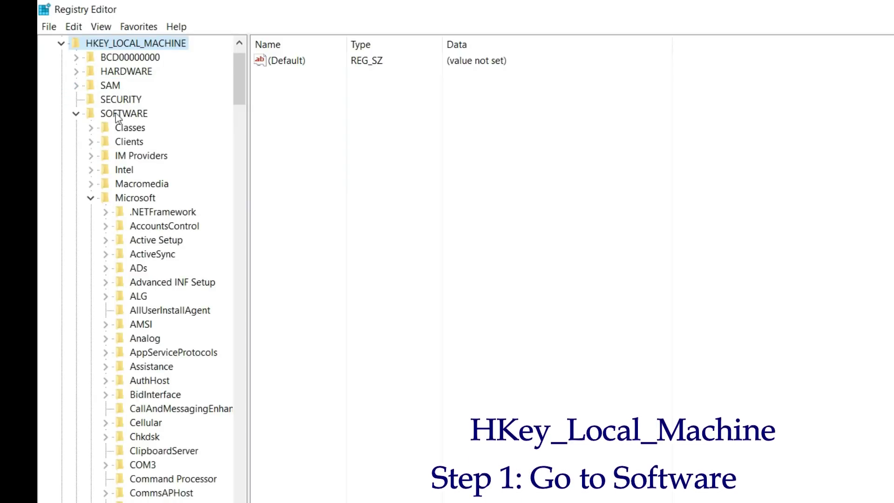
left_click(77, 114)
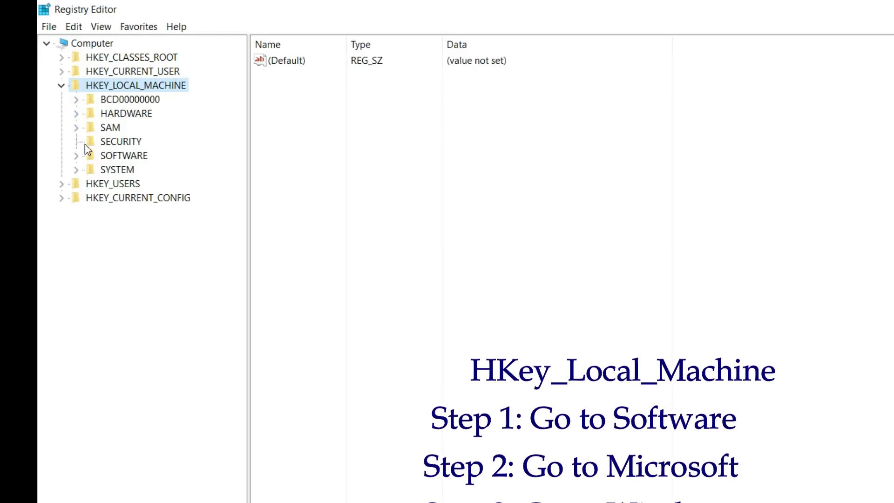
left_click(76, 156)
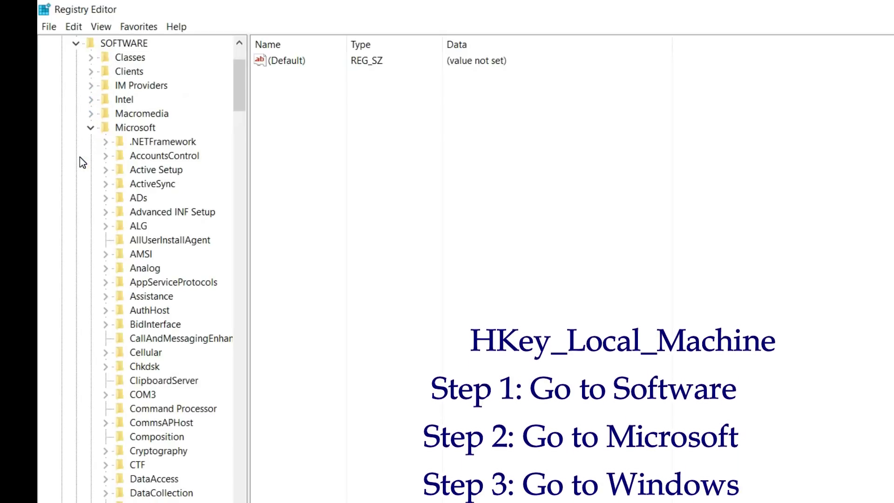
left_click(144, 130)
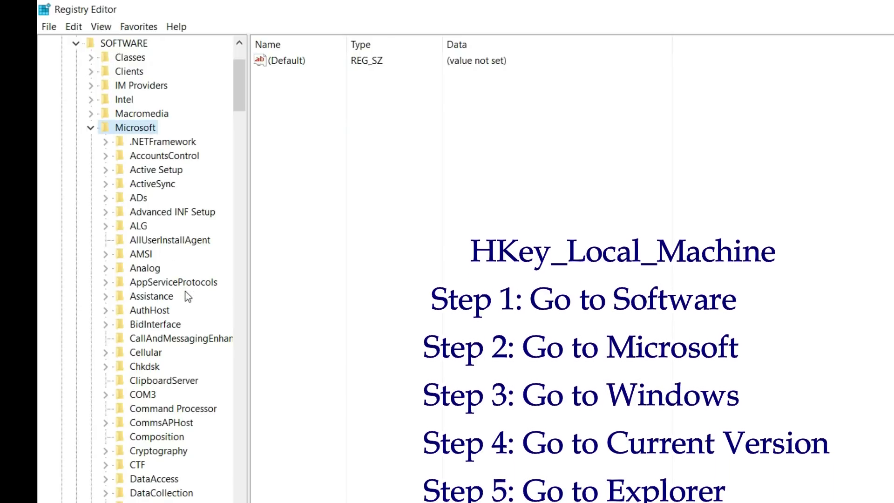
Find the Windows key under Microsoft and select its CurrentVersion subkey.
scroll(187, 294, "down", 7)
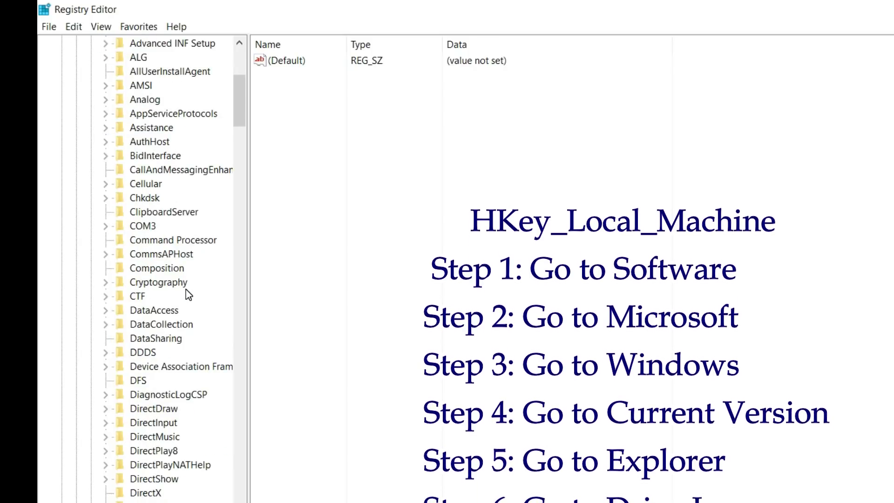
scroll(186, 289, "down", 9)
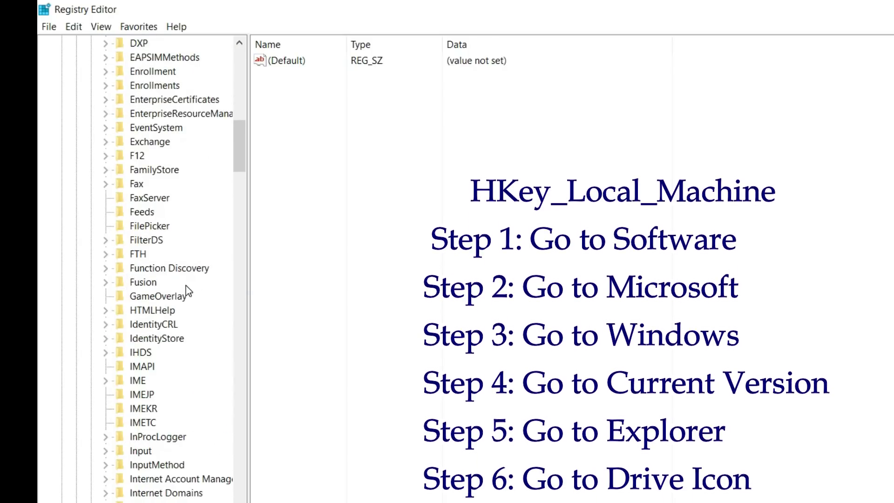
scroll(185, 286, "down", 7)
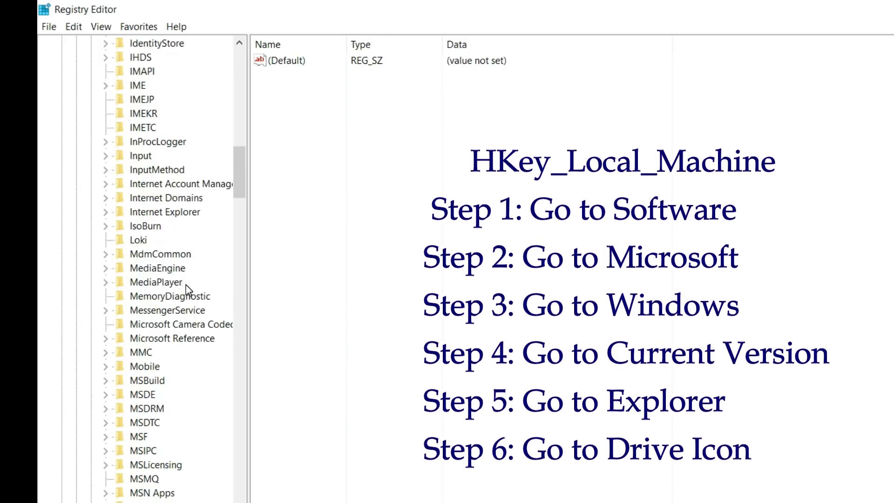
scroll(187, 288, "down", 18)
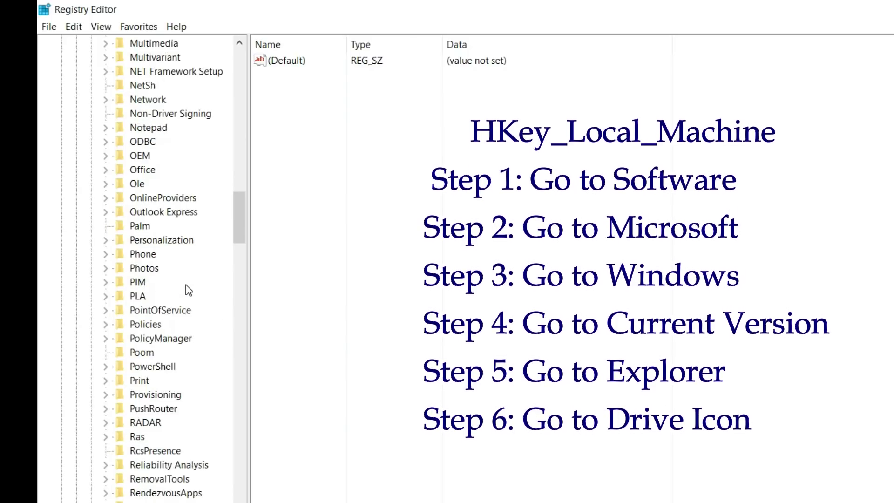
scroll(187, 290, "down", 16)
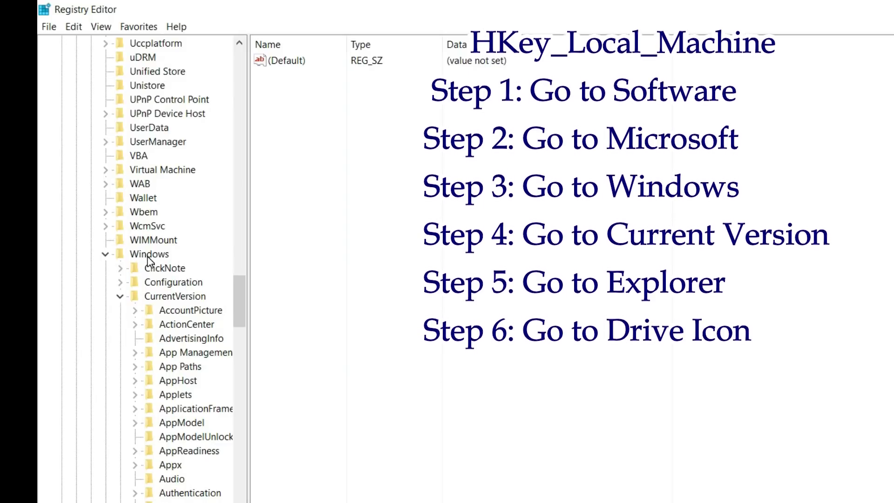
scroll(148, 260, "down", 5)
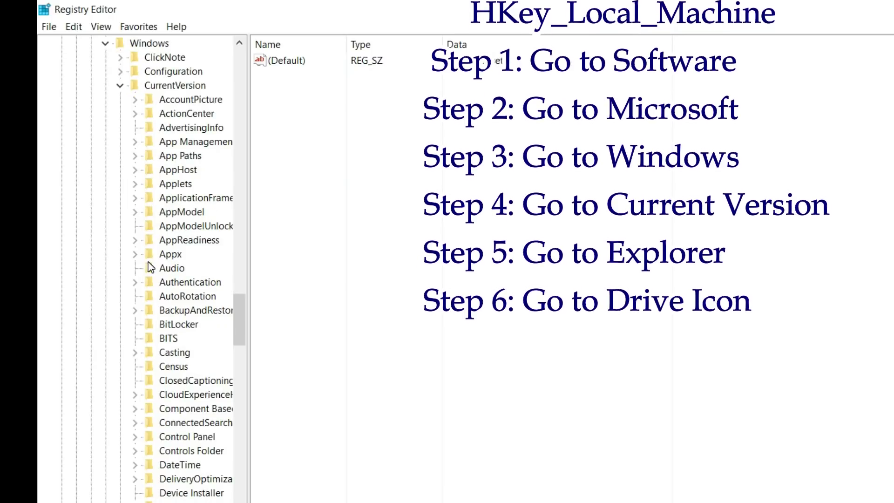
scroll(148, 262, "down", 3)
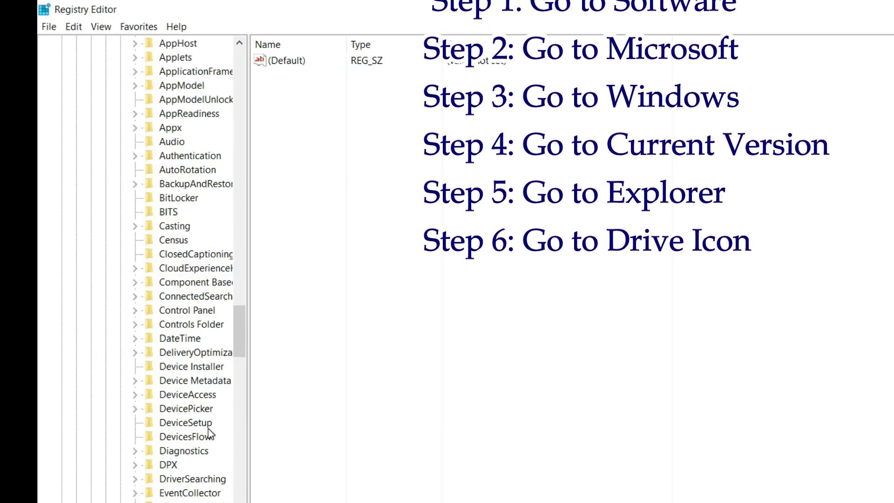
scroll(206, 429, "down", 2)
mouse_move(242, 362)
left_mouse_down()
mouse_move(239, 296)
mouse_move(242, 350)
left_mouse_up()
left_click(161, 354)
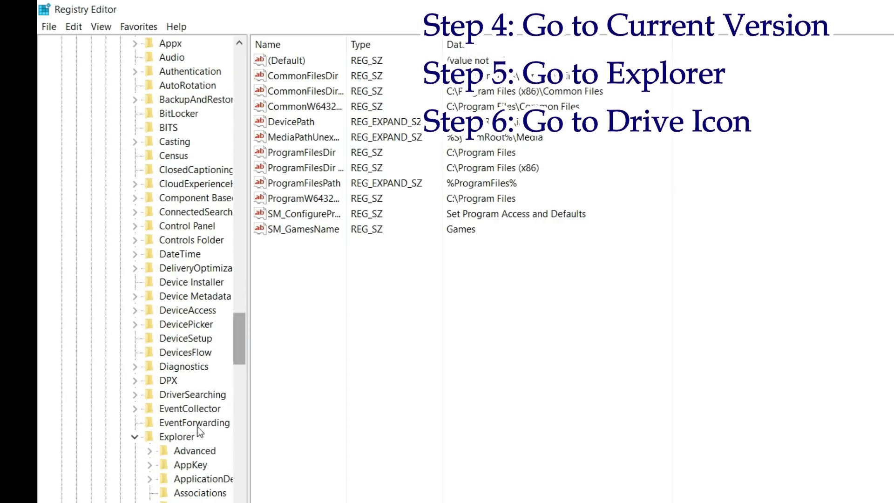
Go to the Explorer key under CurrentVersion and select its DriveIcons subkey.
left_click(189, 437)
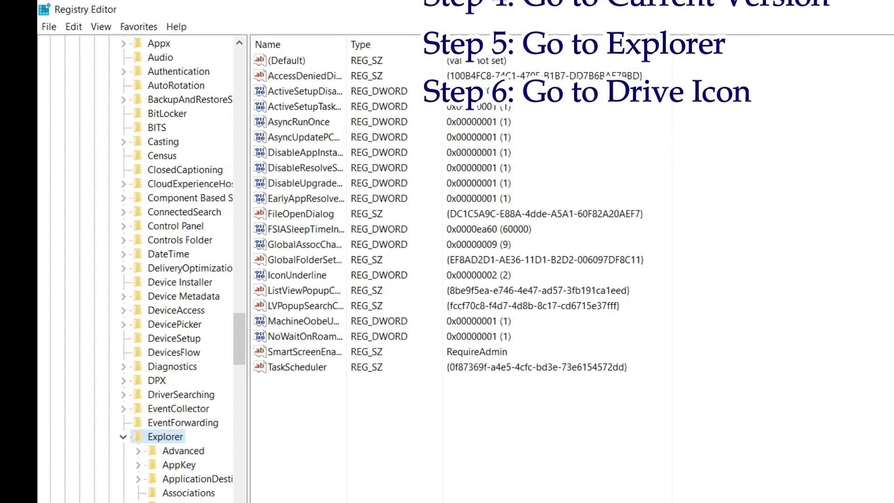
left_click_drag(241, 362, 241, 394)
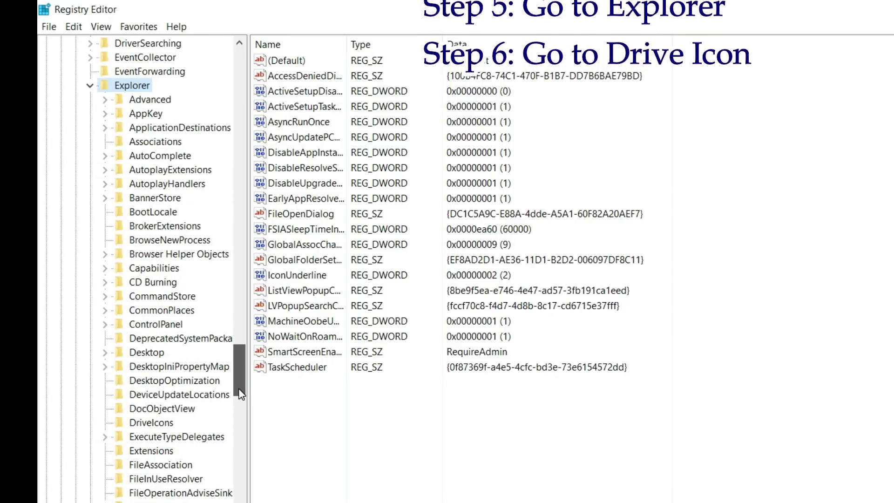
left_click(150, 423)
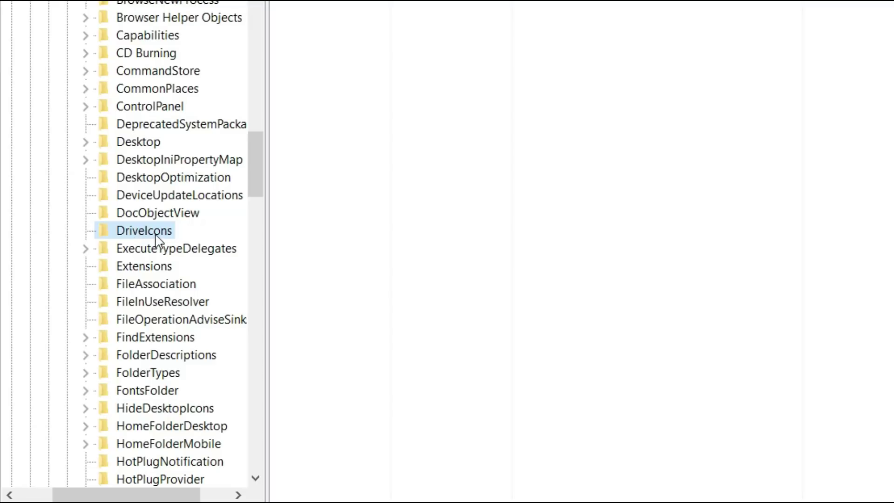
Create a new key named C under DriveIcons.
right_click(146, 238)
mouse_move(160, 266)
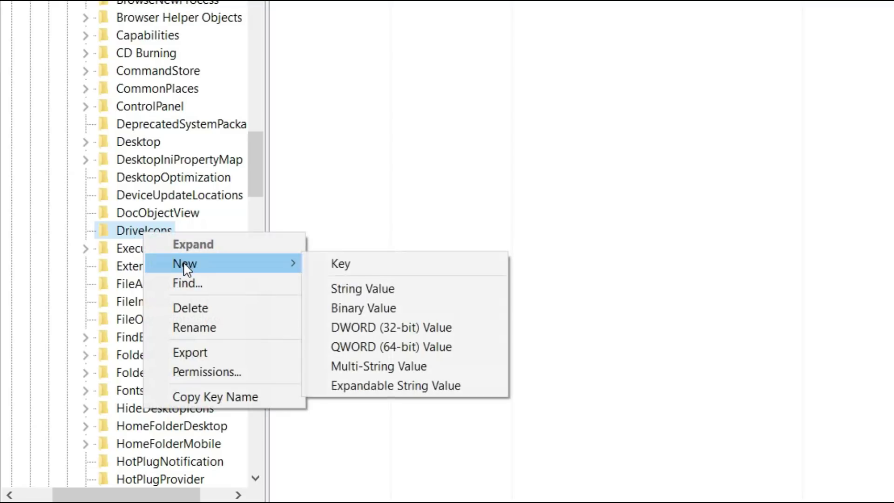
left_click(363, 274)
type("C")
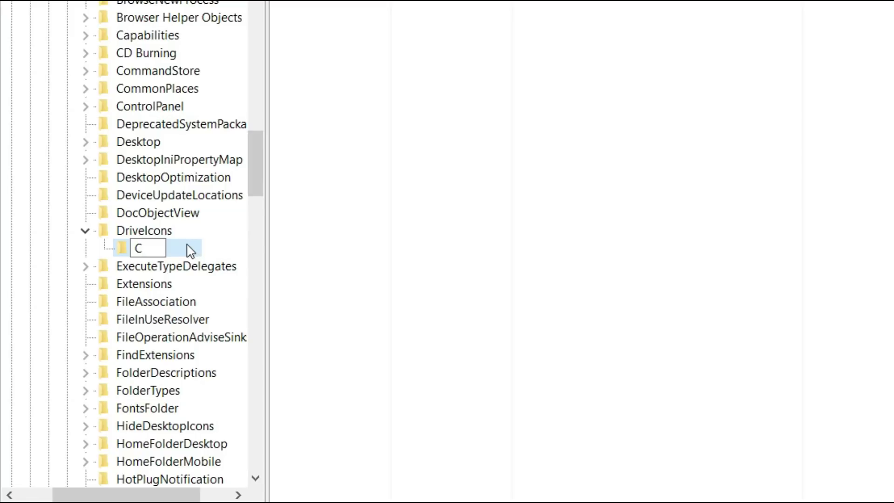
key("Return")
Create a new subkey named DefaultIcon under the C key.
right_click(132, 252)
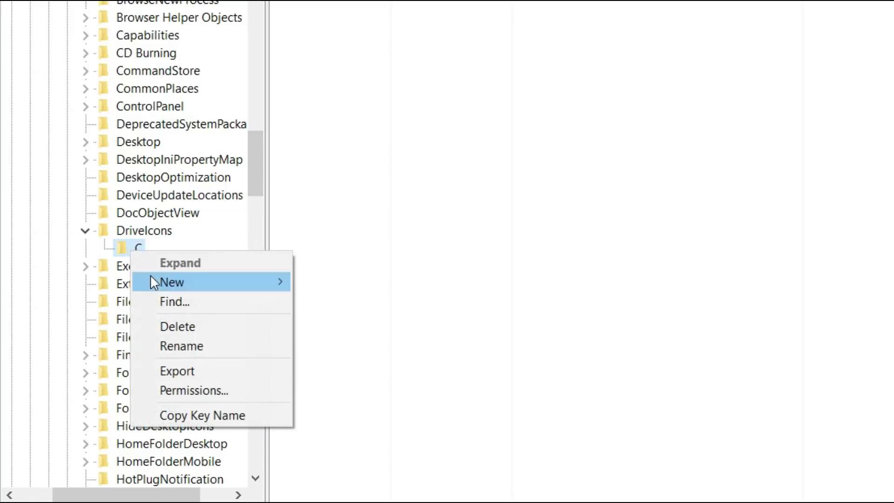
mouse_move(151, 280)
left_click(309, 283)
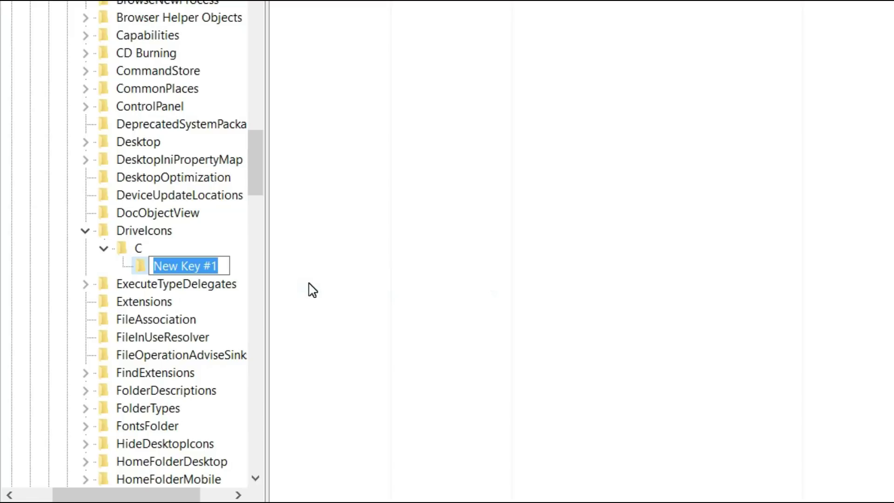
type("Default")
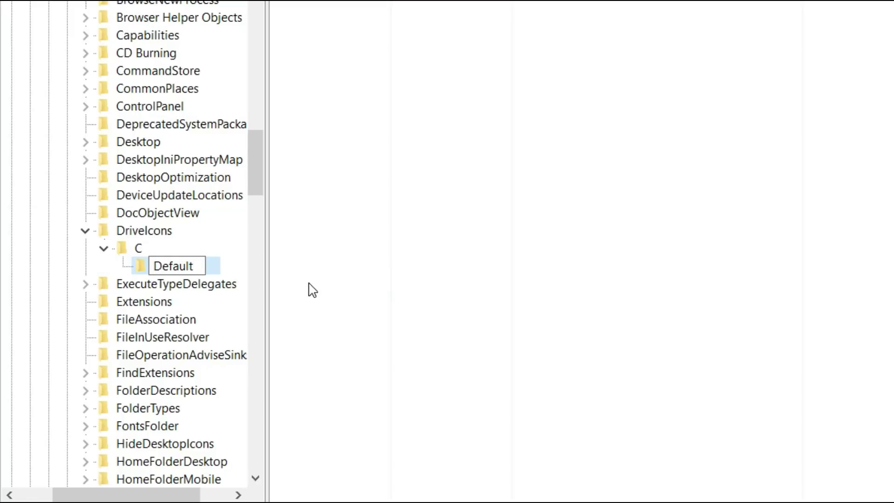
type("Icon")
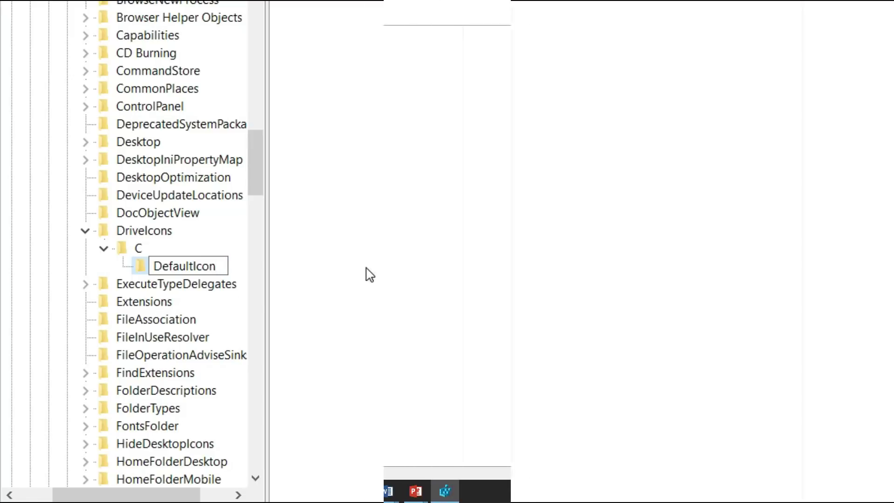
left_click(370, 275)
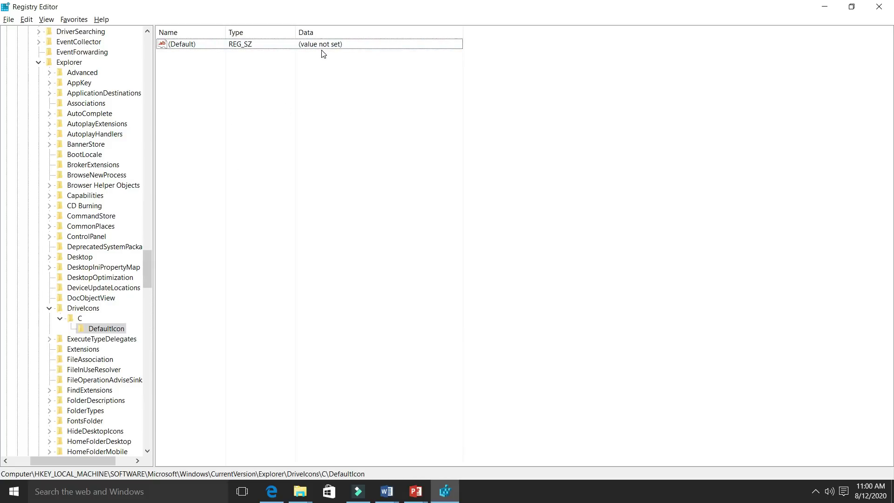
Open the desktop's Images folder and copy the folder location from the properties of 1.ico.
key("super+d")
mouse_move(728, 87)
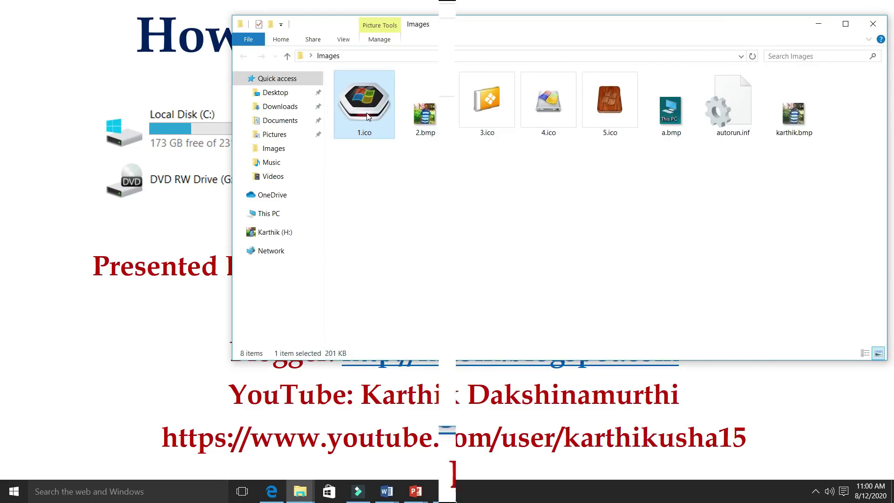
right_click(308, 81)
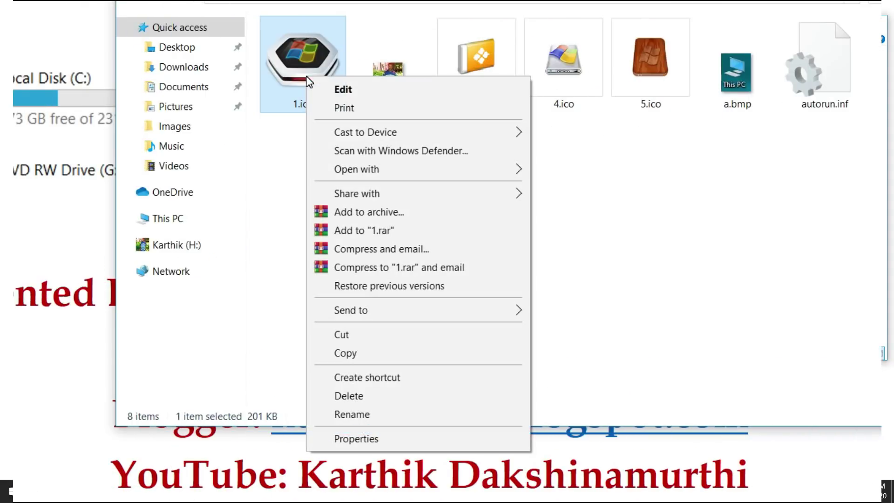
left_click(356, 439)
left_click_drag(558, 235, 399, 235)
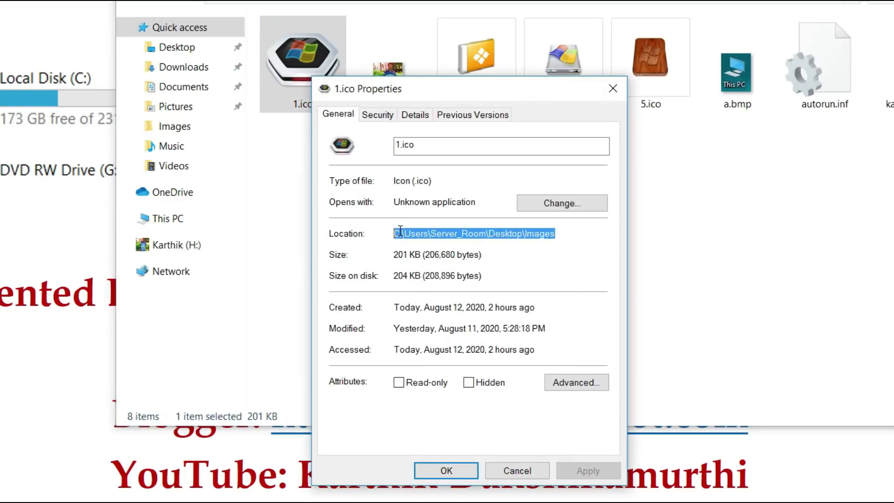
right_click(400, 231)
left_click(435, 275)
left_click(446, 471)
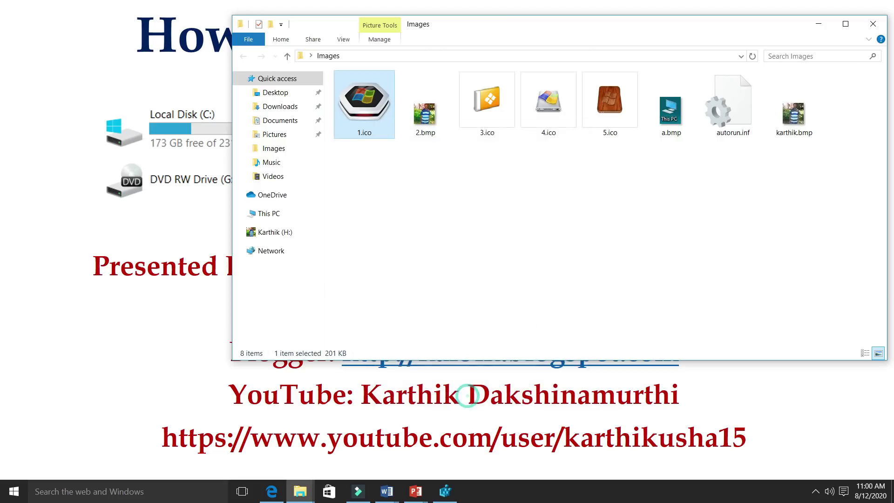
Back in the Registry Editor, set DefaultIcon's (Default) value data to C:\Users\Server_Room\Desktop\Images\1.ico, pasting the copied location.
key("alt+Tab")
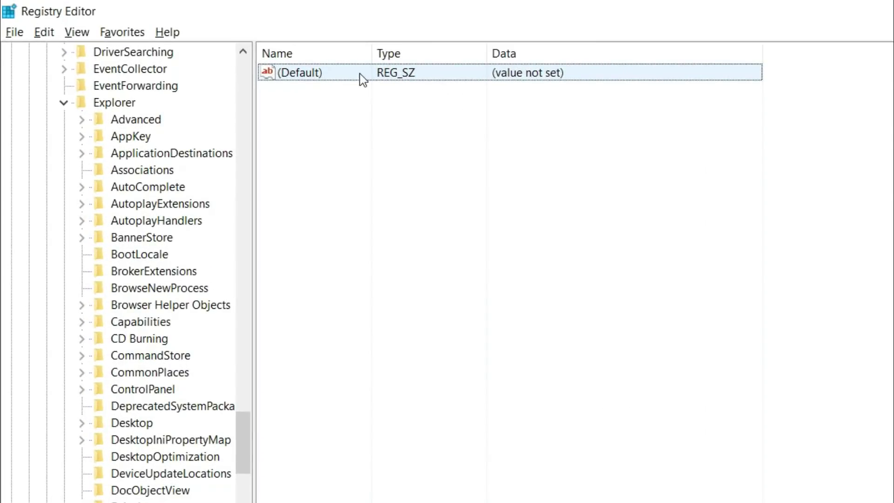
double_click(340, 75)
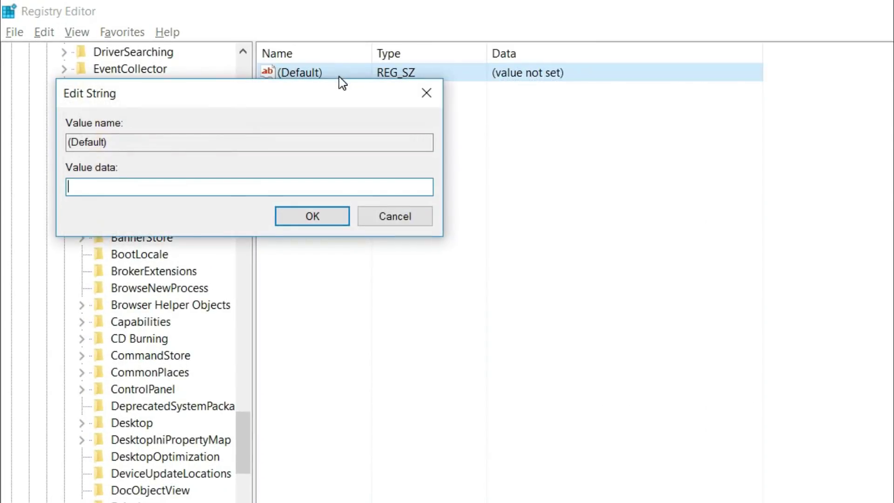
right_click(223, 188)
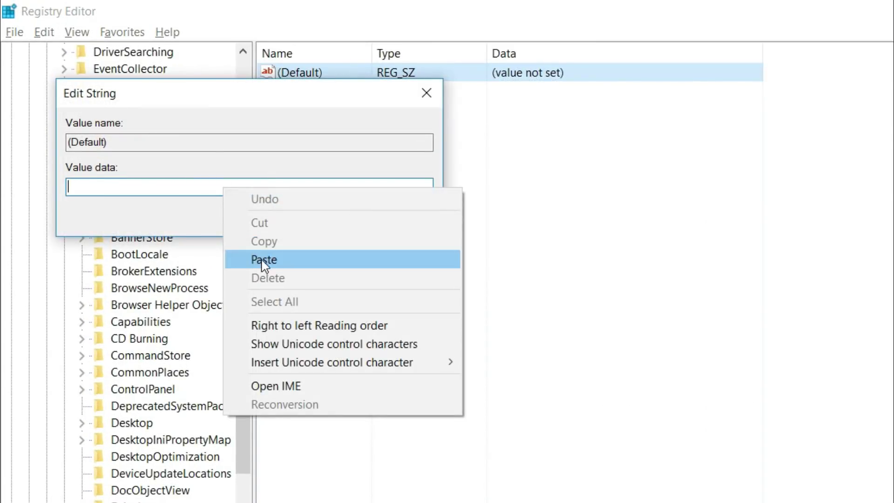
left_click(265, 260)
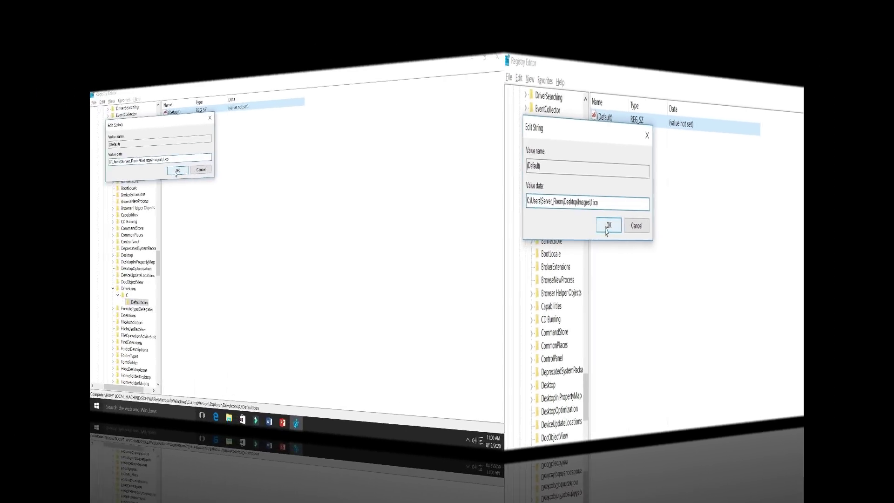
left_click(312, 216)
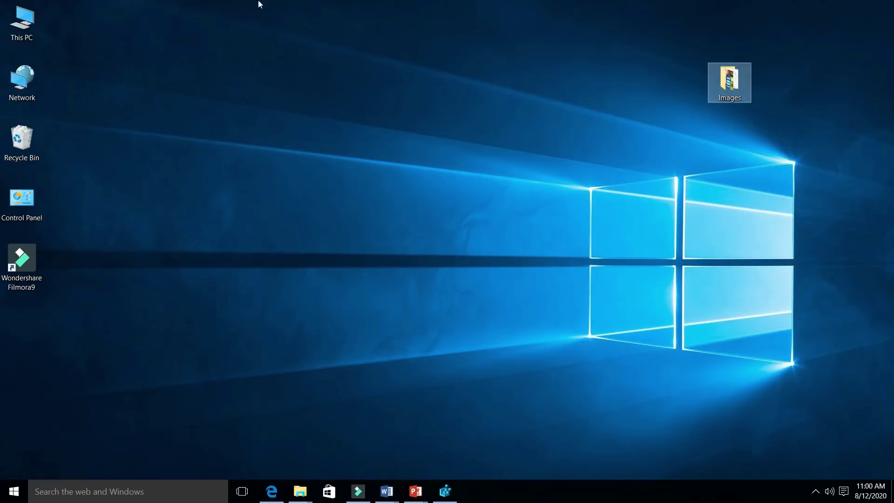
Open This PC in a maximized window and refresh it to check the icon of Local Disk (C:).
double_click(8, 20)
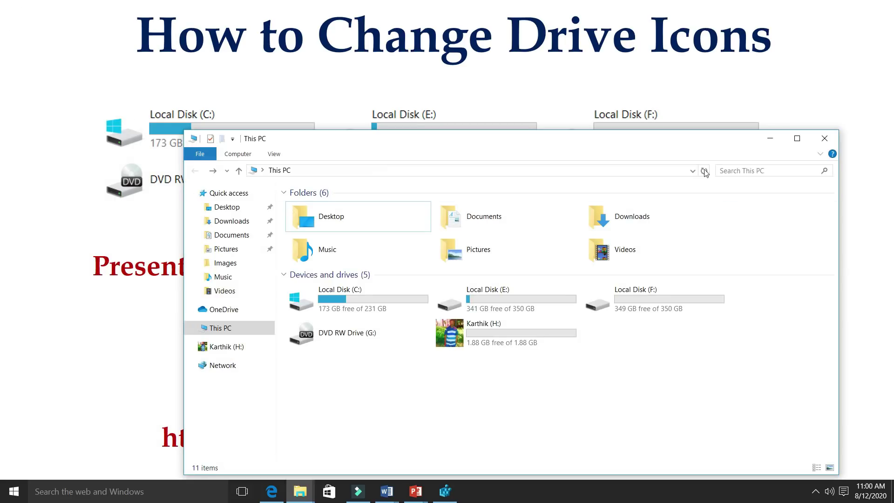
left_click(797, 138)
right_click(518, 238)
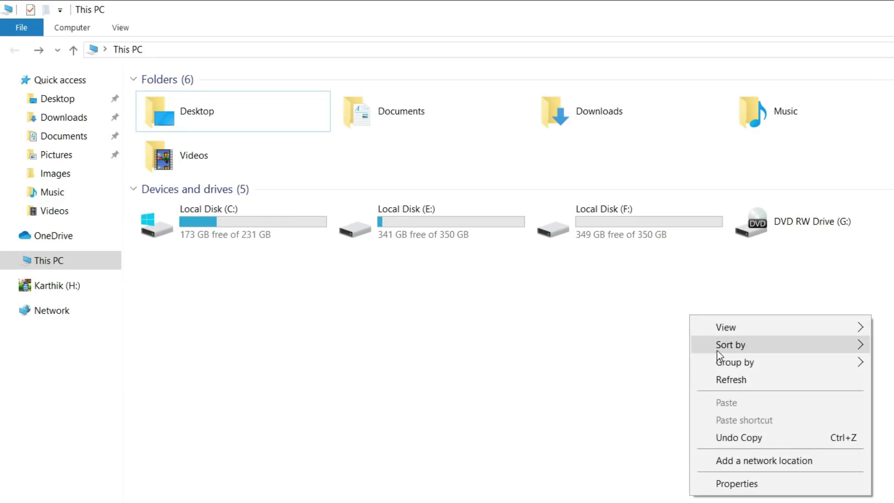
left_click(728, 379)
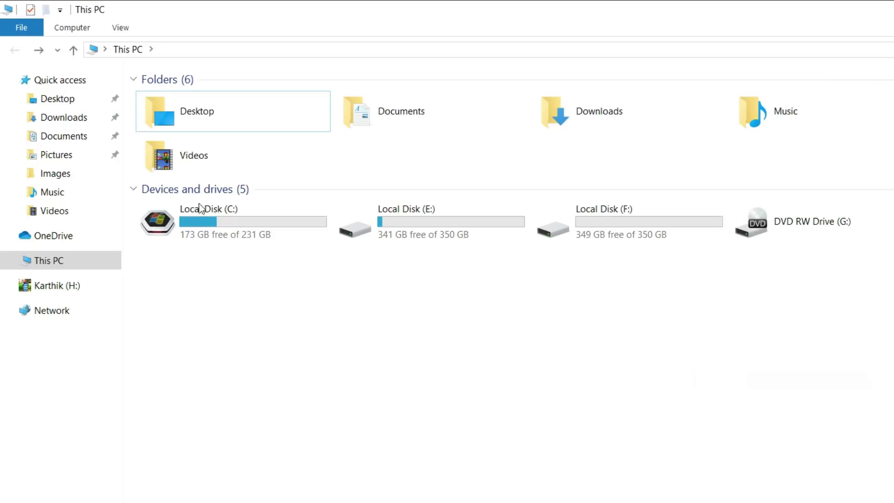
mouse_move(211, 237)
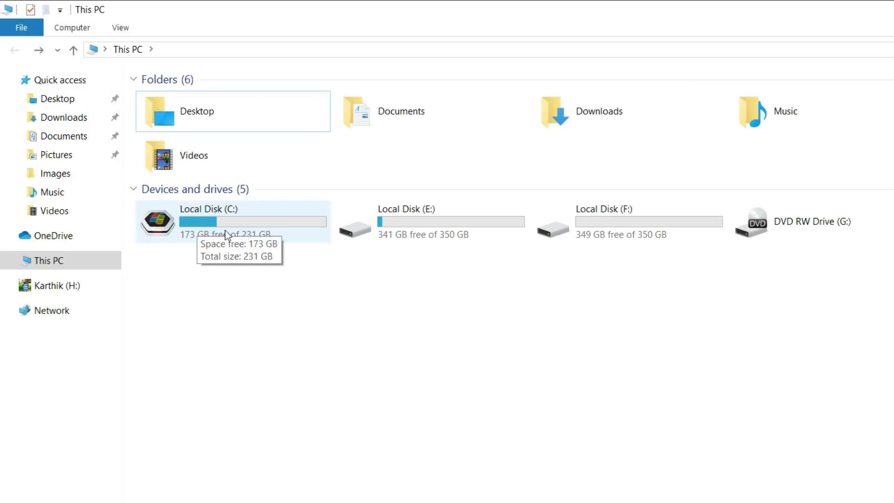
mouse_move(442, 233)
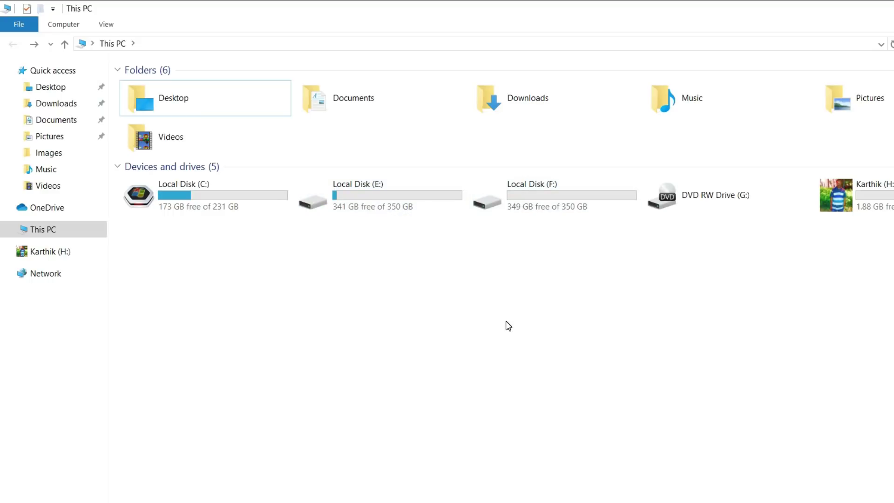
Switch back to the Registry Editor and create a new key named E under DriveIcons.
key("alt")
key("alt+Tab")
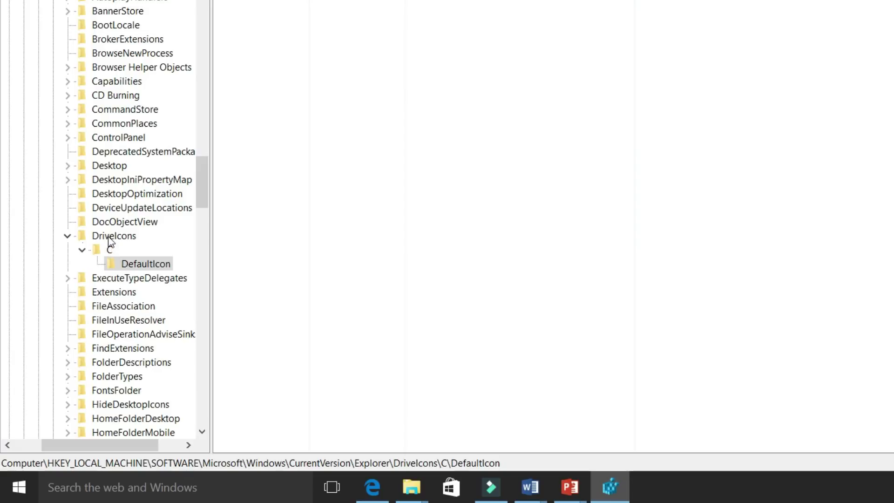
right_click(110, 240)
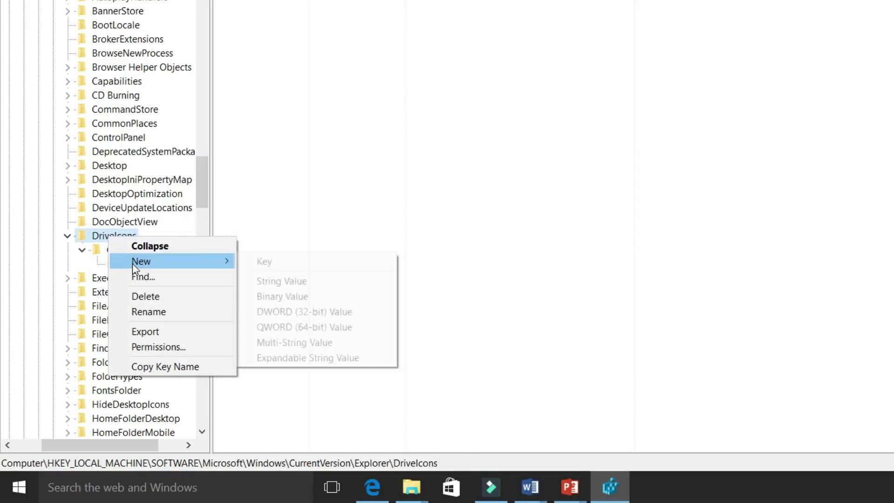
left_click(248, 264)
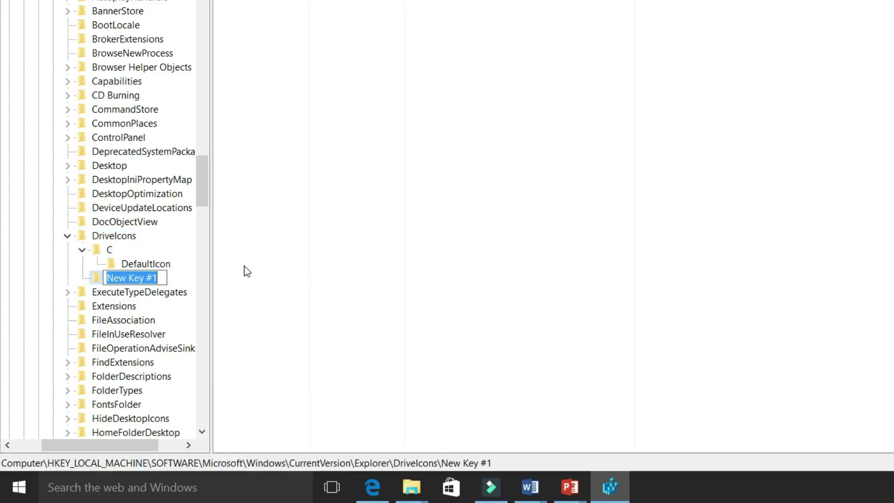
type("E")
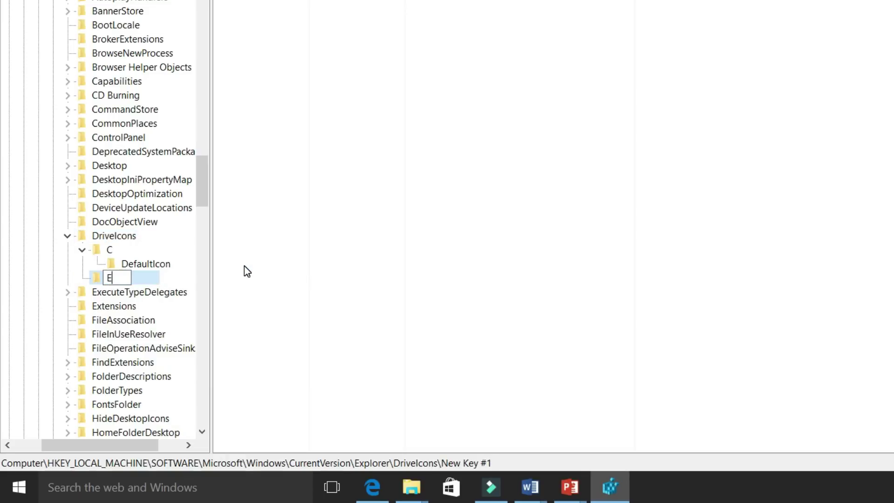
key("Return")
Create a new subkey named DefaultIcon under the E key.
right_click(111, 277)
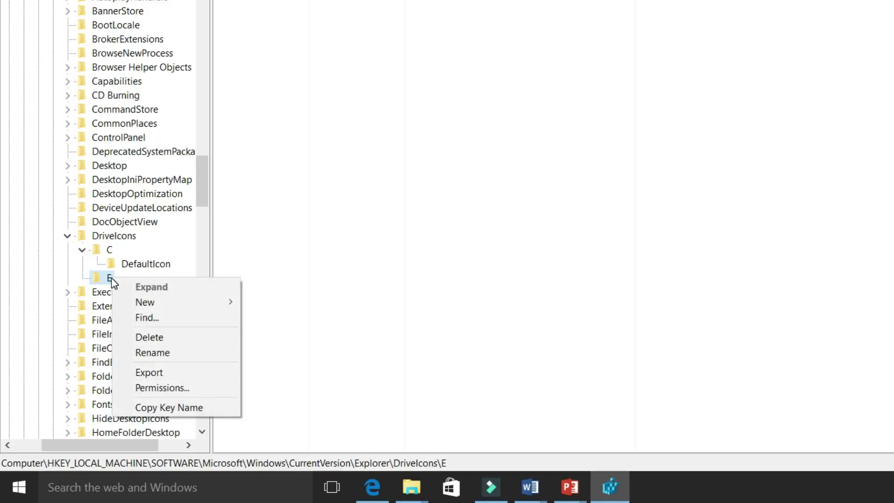
mouse_move(215, 306)
left_click(259, 306)
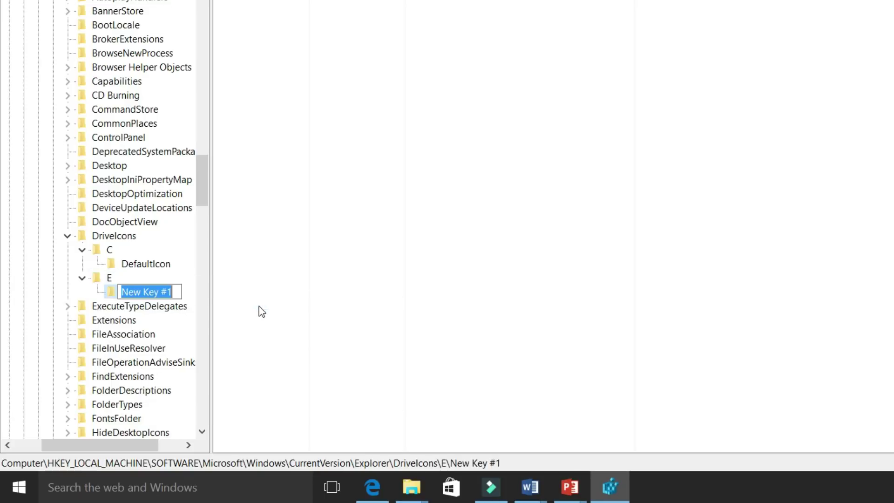
type("D")
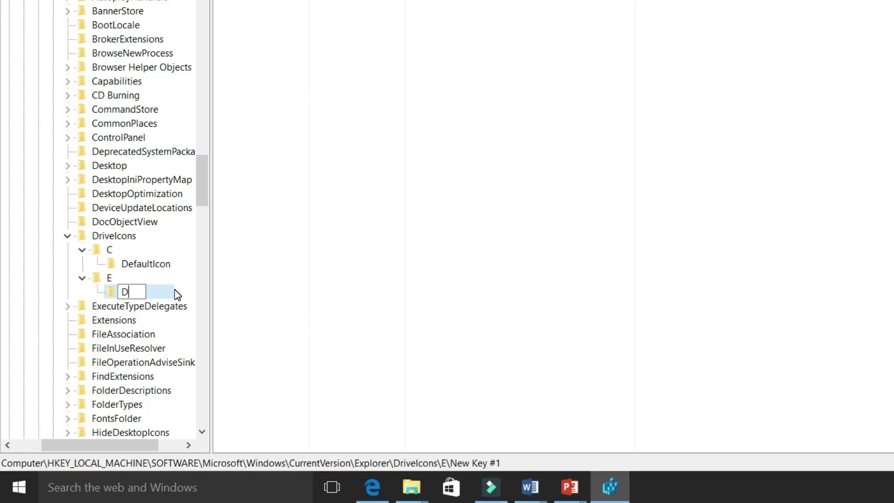
type("efa")
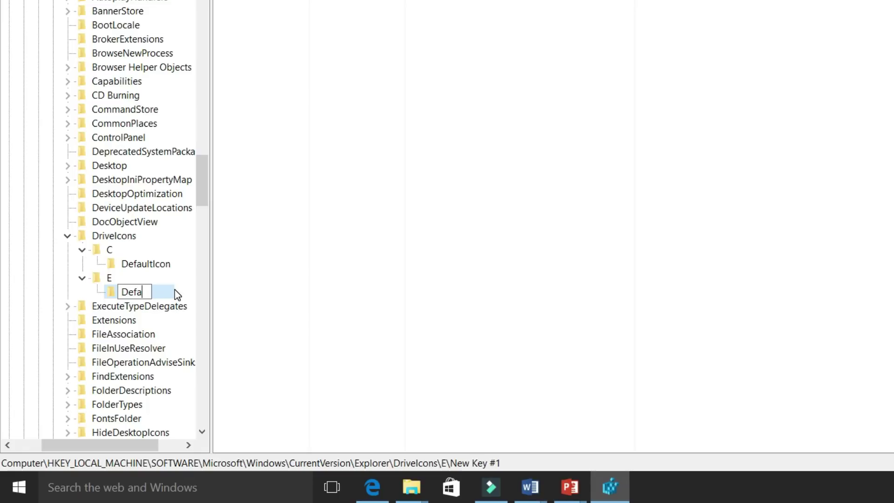
type("ulticonIcon")
key("Return")
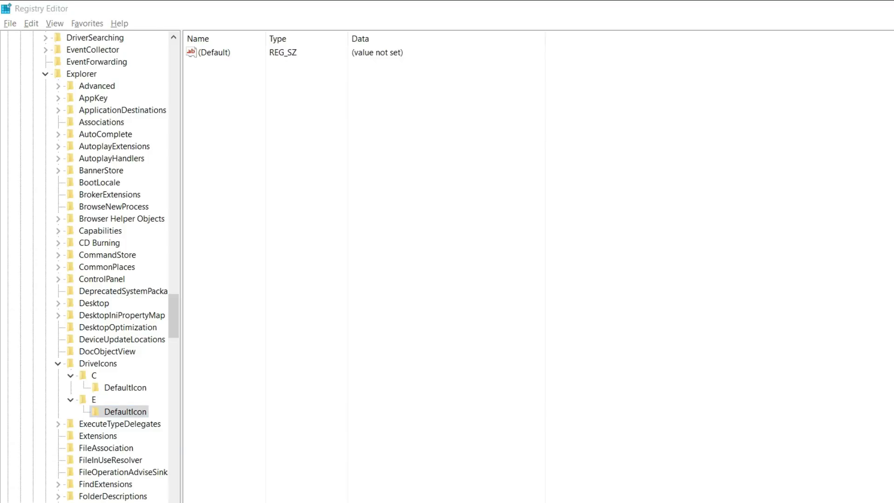
Switch to the Images folder and copy the folder location from the properties of 3.ico.
mouse_move(352, 501)
left_click(427, 484)
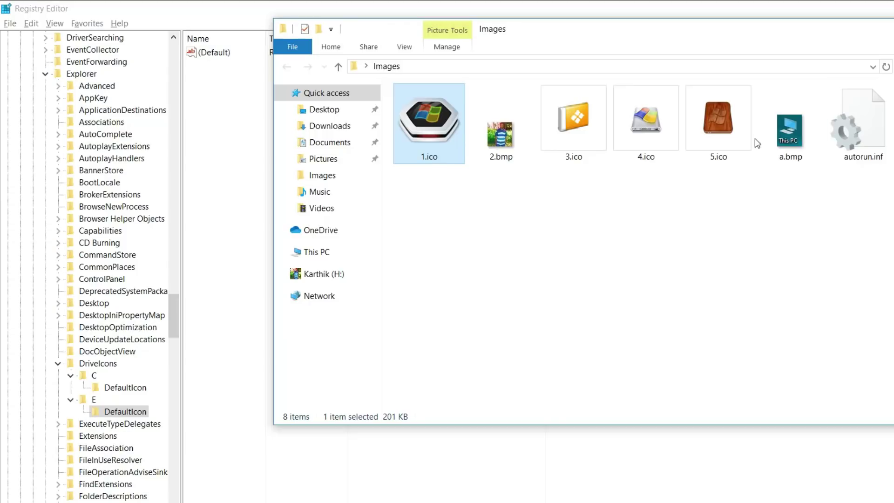
key("super+Up")
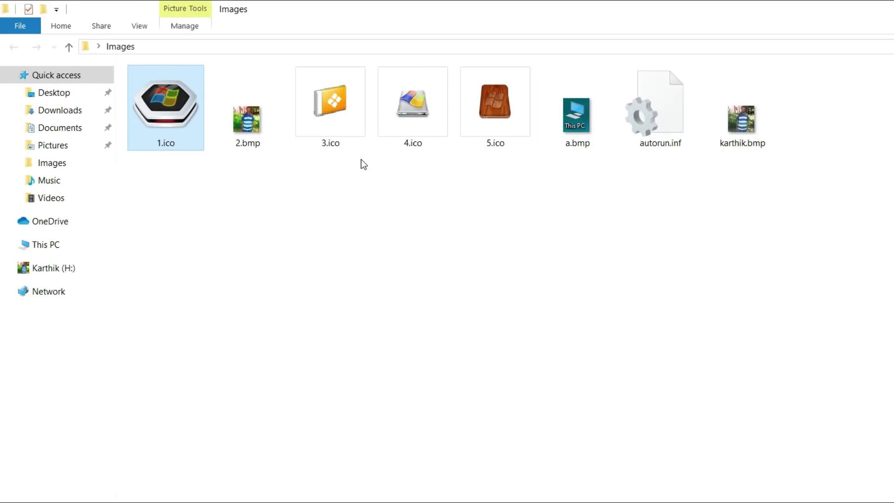
right_click(333, 133)
left_click(400, 457)
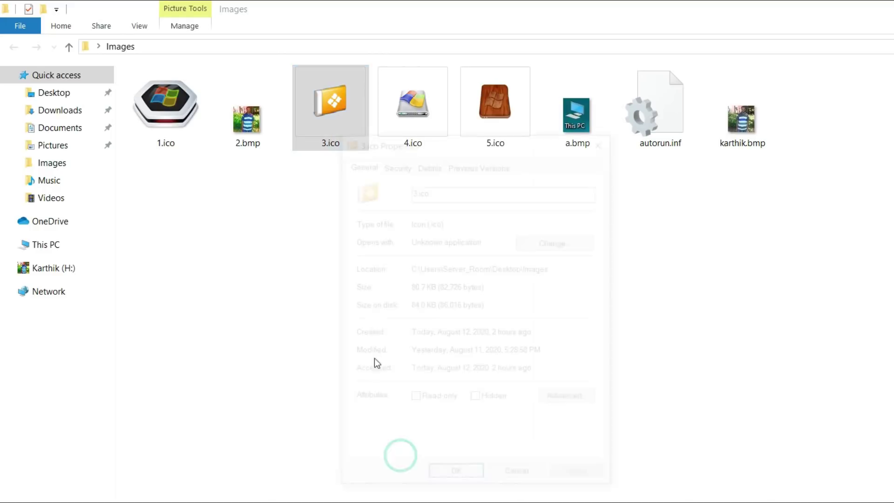
left_click_drag(562, 272, 404, 268)
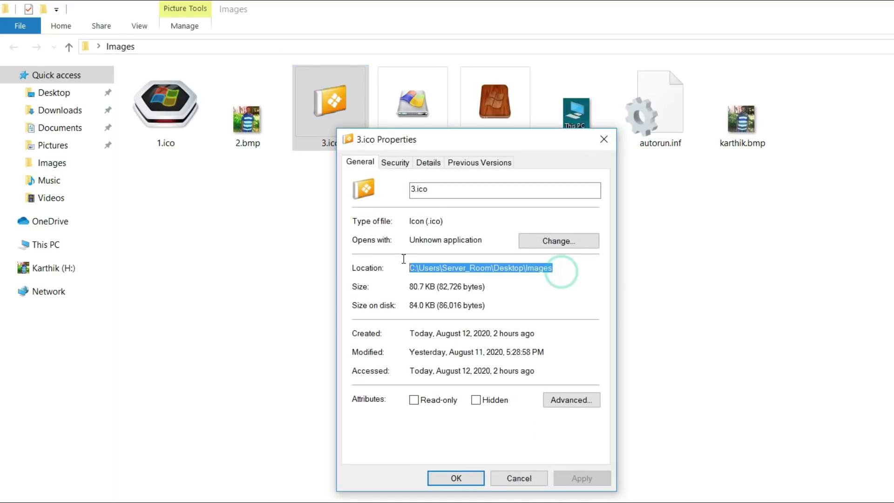
right_click(458, 269)
left_click(479, 307)
left_click(457, 478)
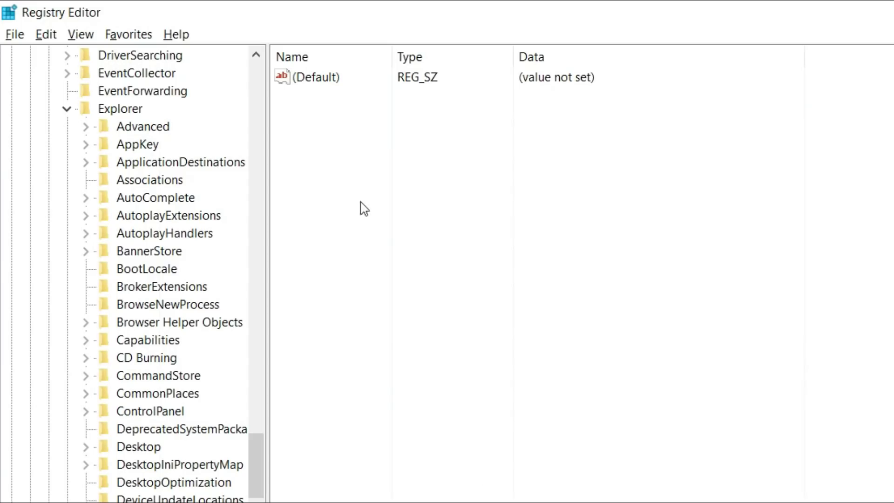
In the Registry Editor, set the (Default) value data of E's DefaultIcon to C:\Users\Server_Room\Desktop\Images\3.ico, pasting the copied location.
double_click(315, 80)
right_click(304, 193)
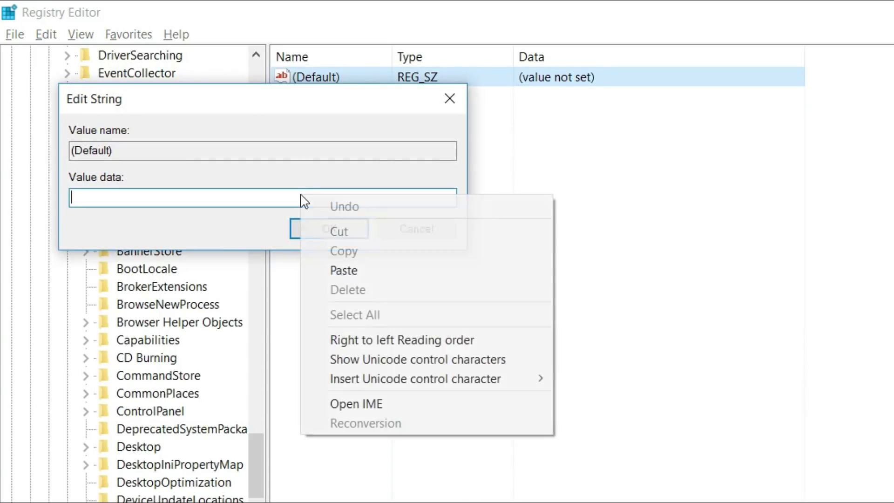
left_click(338, 270)
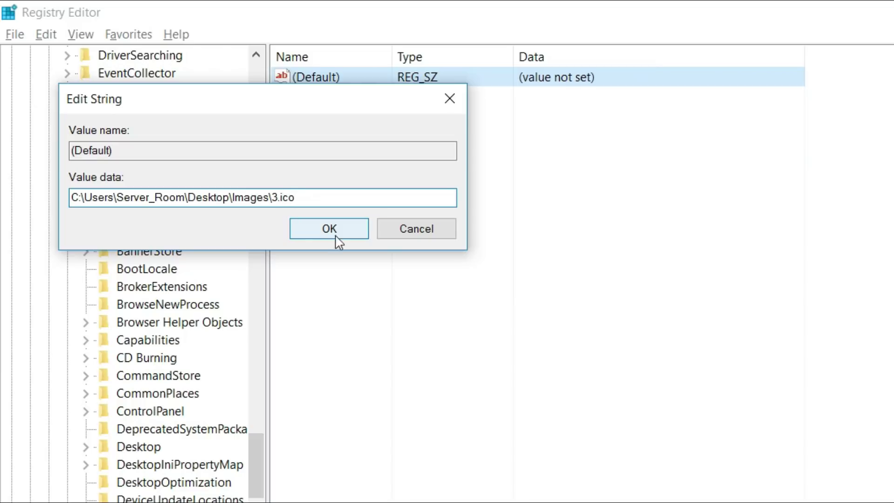
left_click(336, 236)
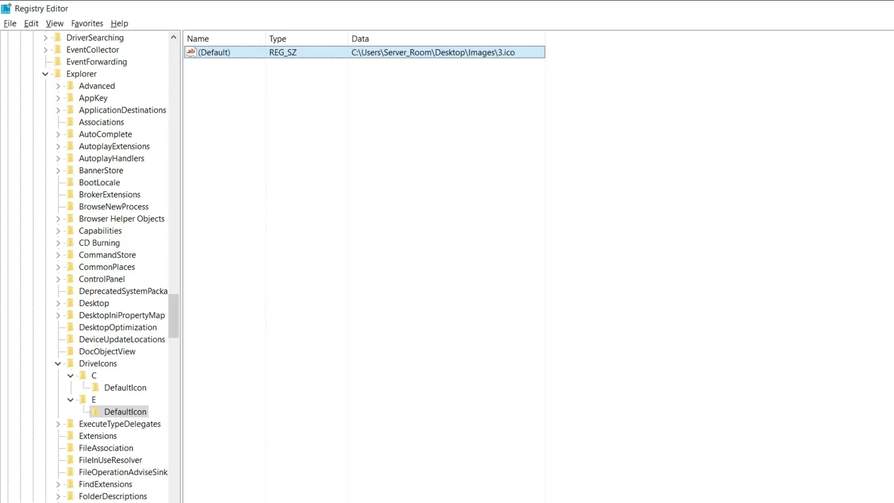
Open This PC again and refresh it to check the icon of Local Disk (E:).
double_click(40, 32)
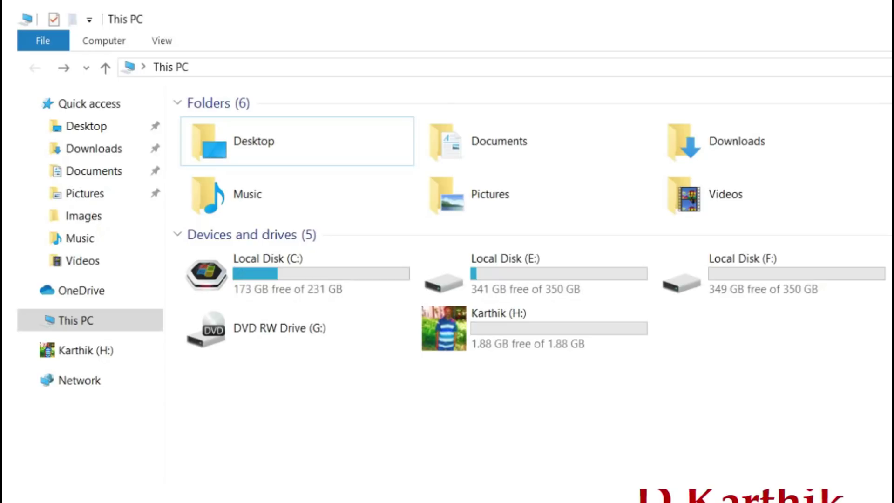
right_click(769, 443)
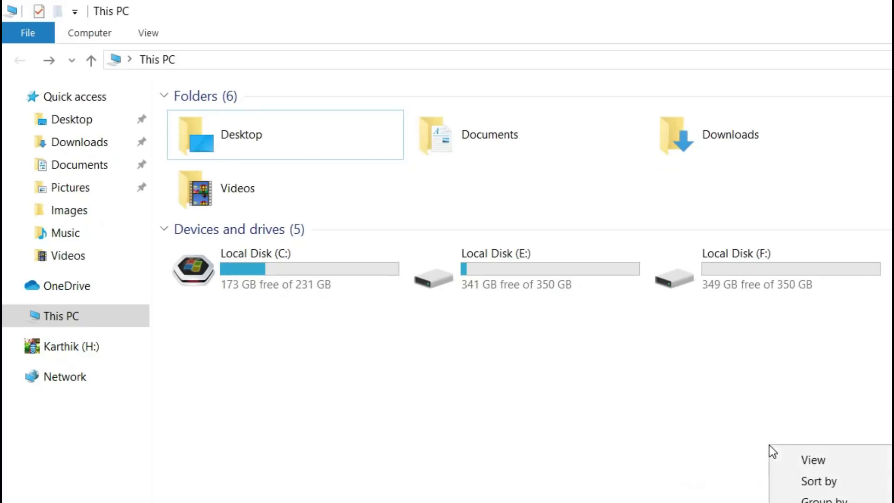
left_click(808, 501)
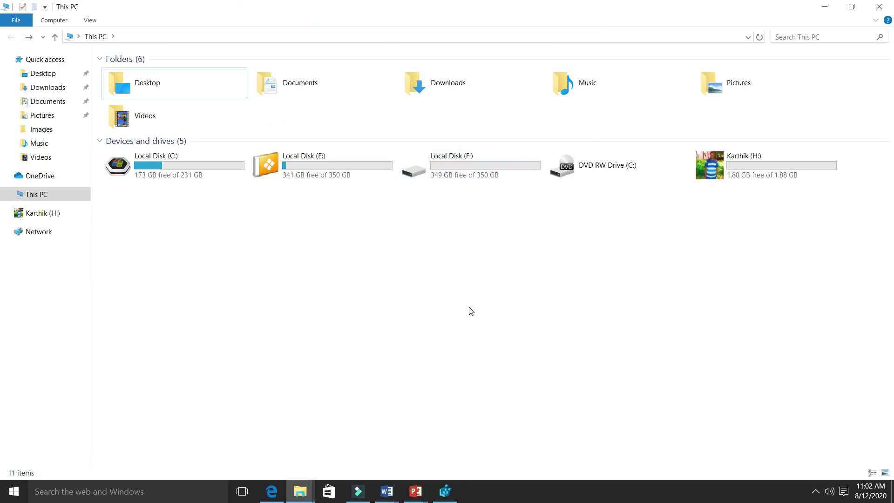
Return to the Registry Editor and create a new key named F under DriveIcons.
left_click(445, 491)
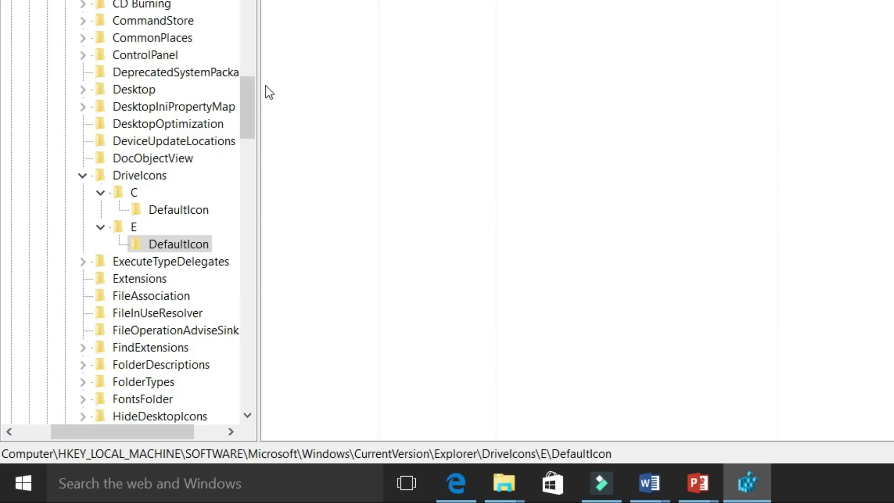
right_click(146, 180)
mouse_move(191, 216)
left_click(345, 212)
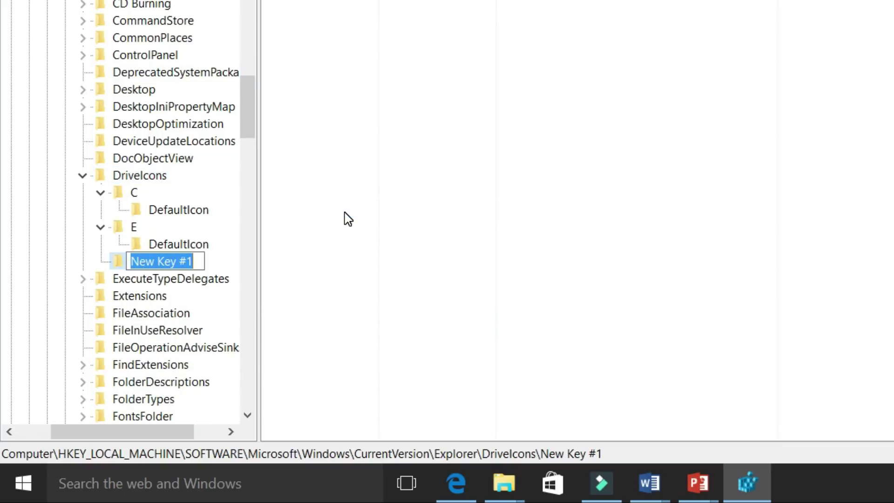
type("F")
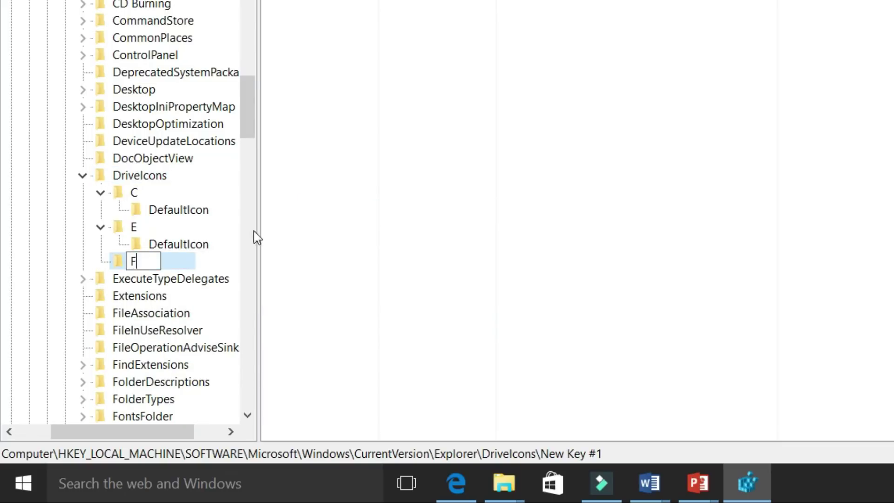
left_click(326, 261)
Create a new subkey named DefaultIcon under the F key.
right_click(135, 262)
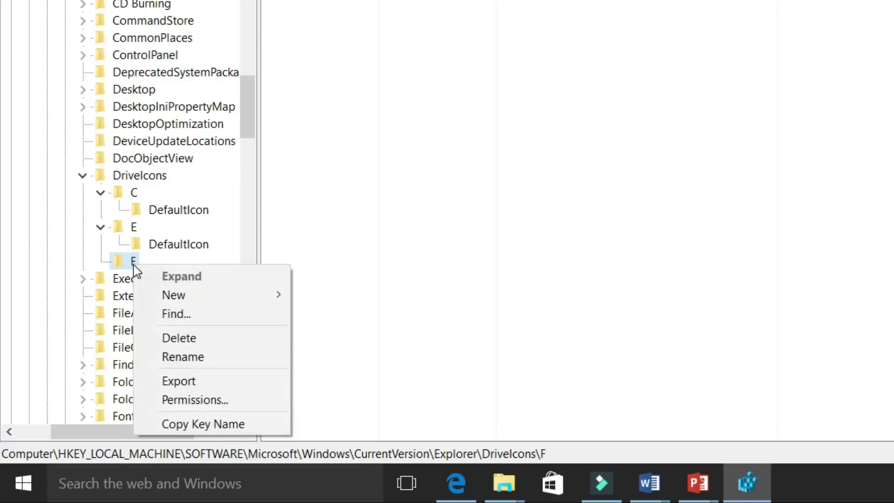
mouse_move(155, 295)
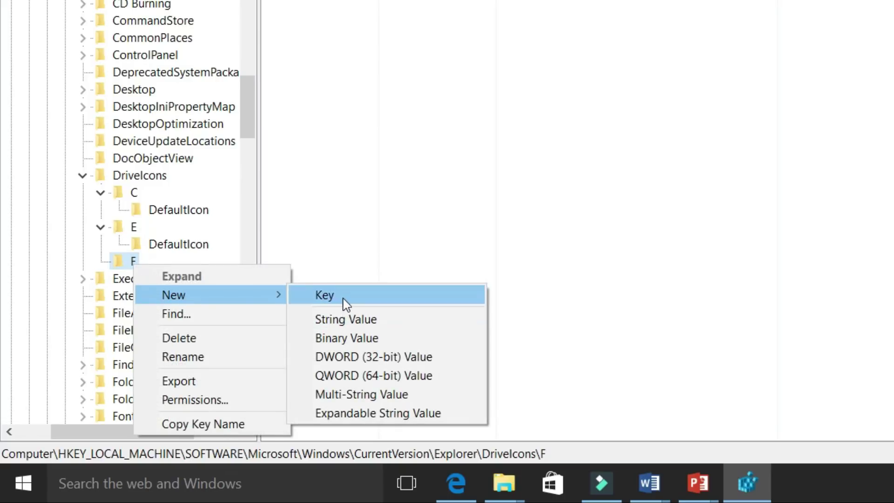
left_click(343, 303)
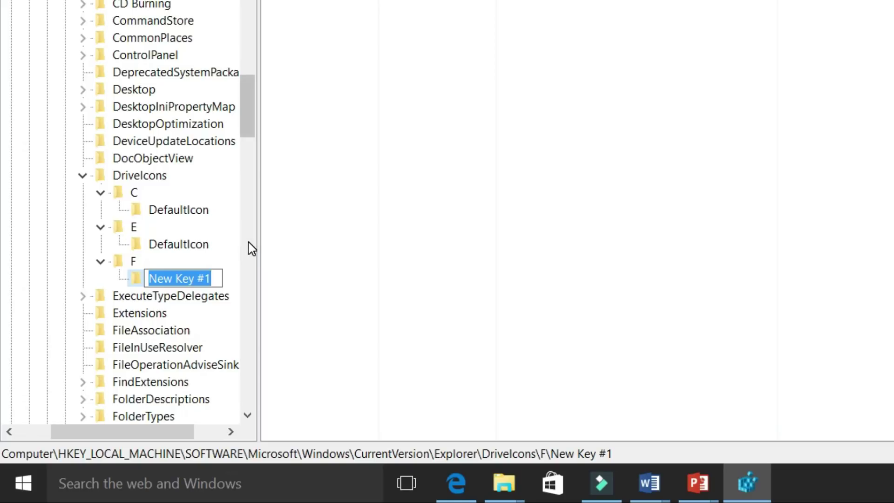
type("Defa")
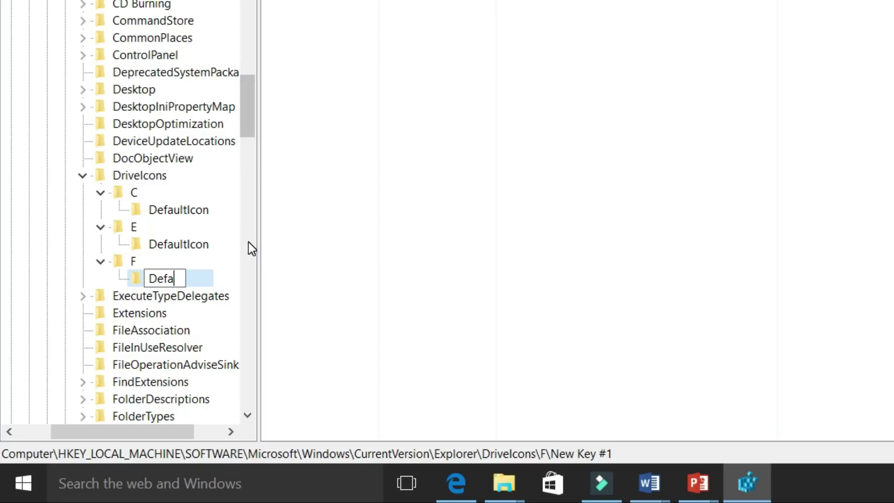
type("ultIcon")
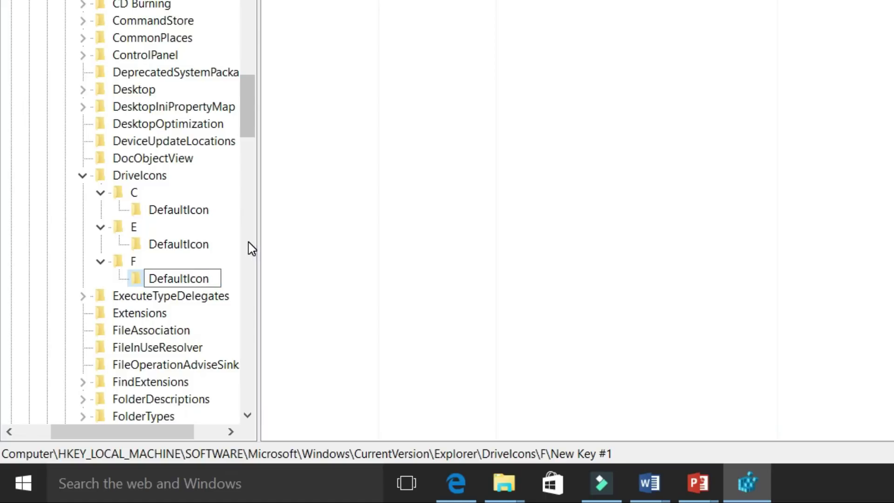
key("Return")
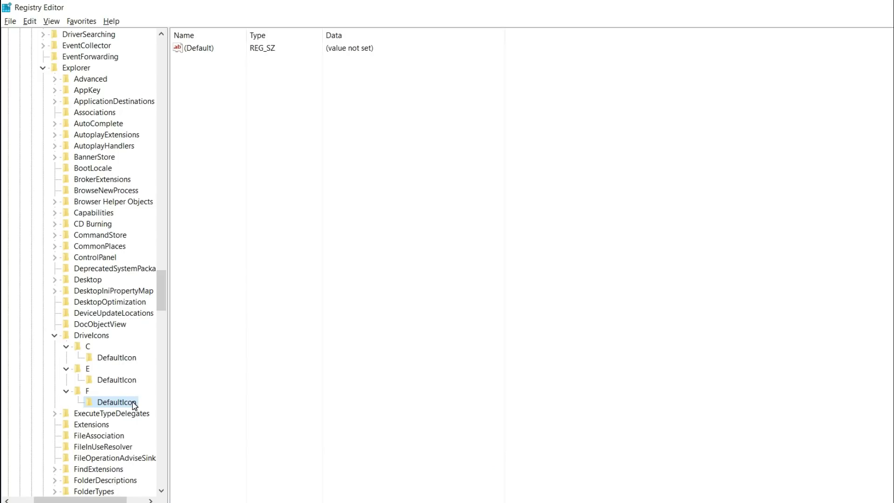
Set the (Default) value data of F's DefaultIcon to C:\Users\Server_Room\Desktop\Images\5.ico, checking the icon's file name in the Images folder.
double_click(195, 49)
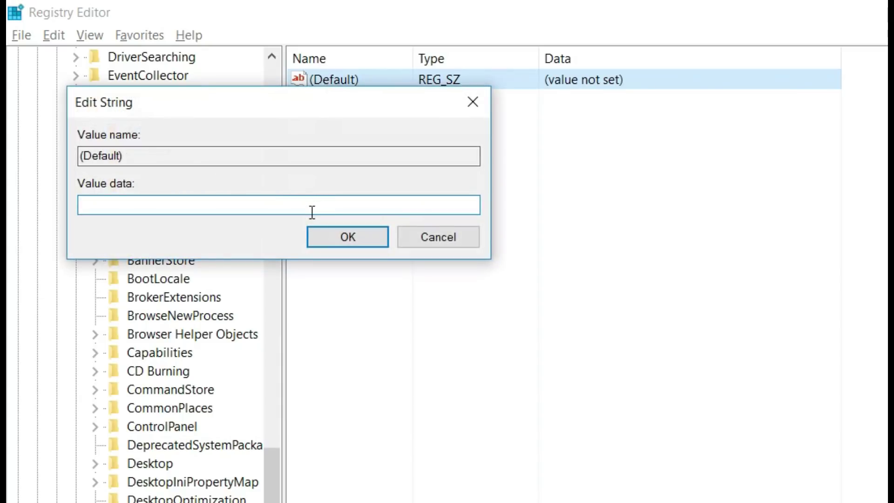
key("ctrl+v")
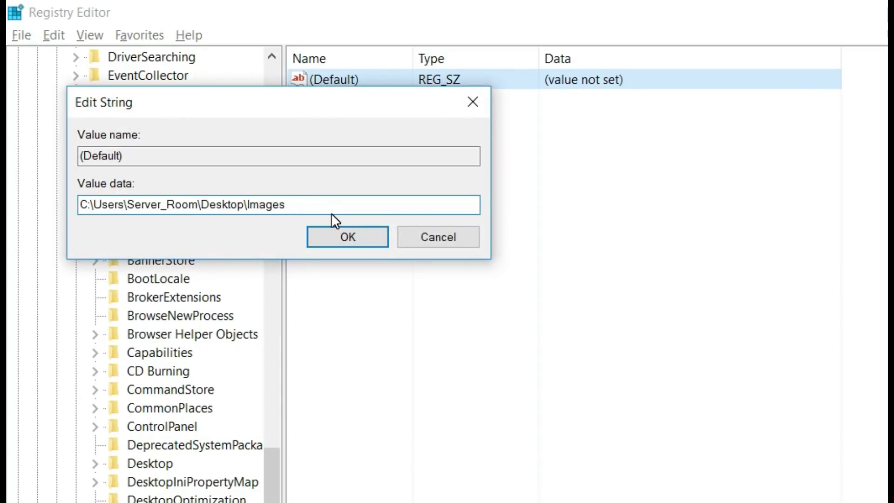
type("a")
key("BackSpace")
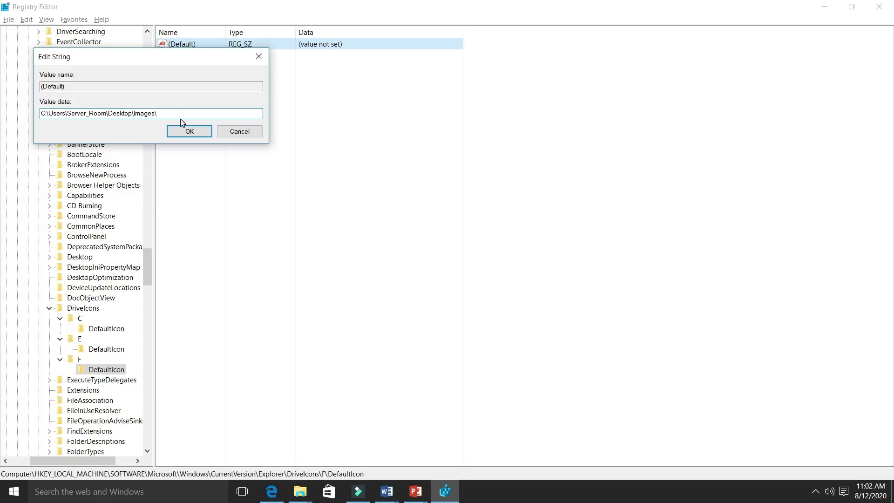
left_click(347, 237)
key("super+d")
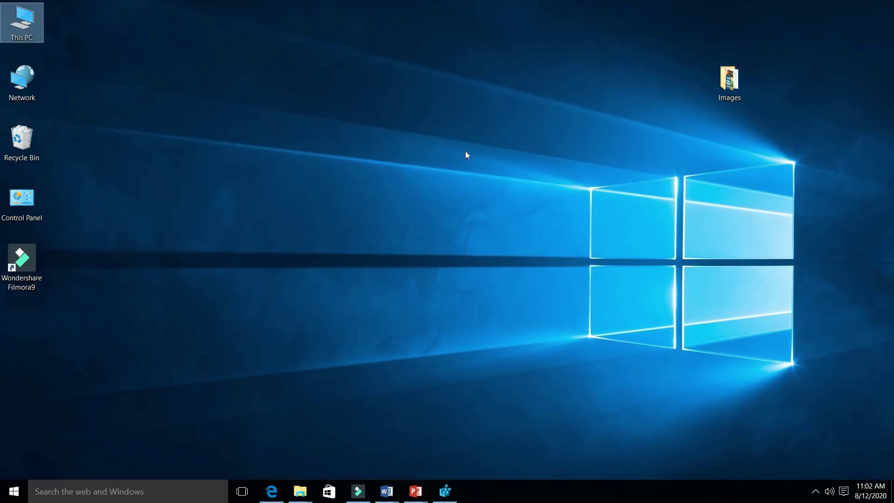
double_click(712, 81)
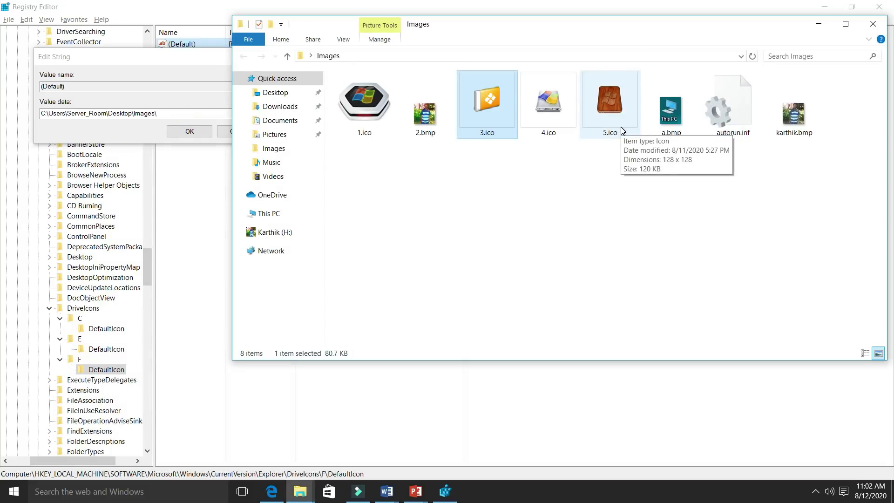
left_click(445, 493)
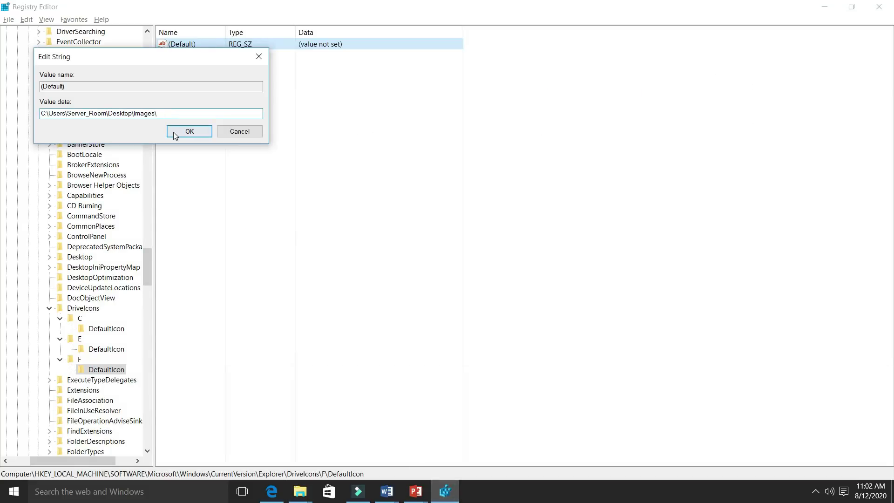
type("5.ico")
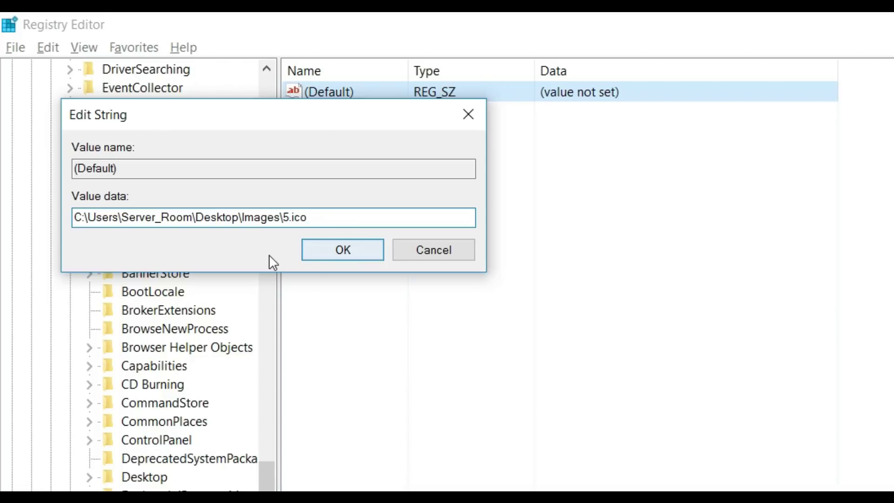
left_click(329, 251)
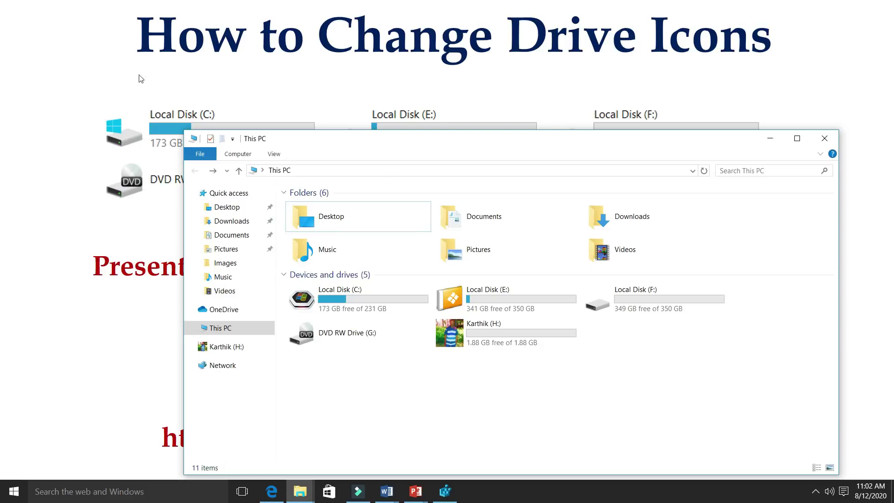
Maximize the This PC window and refresh it to check the icon of Local Disk (F:).
left_click(798, 139)
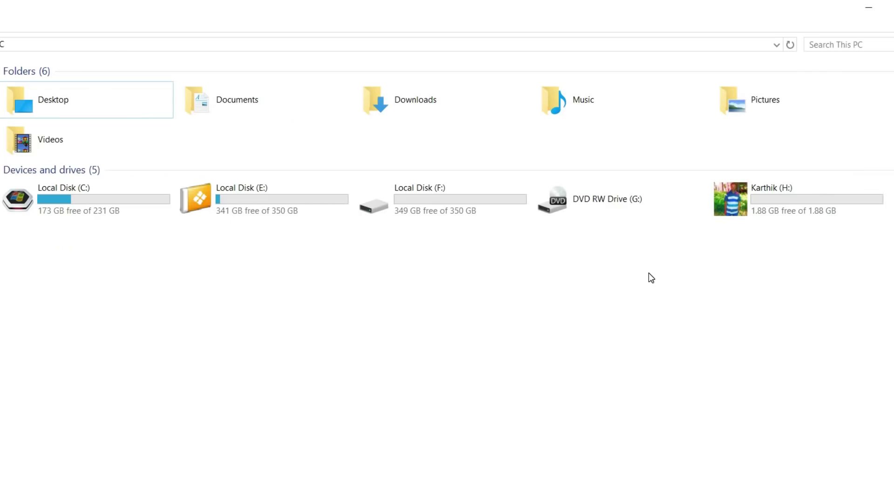
right_click(650, 278)
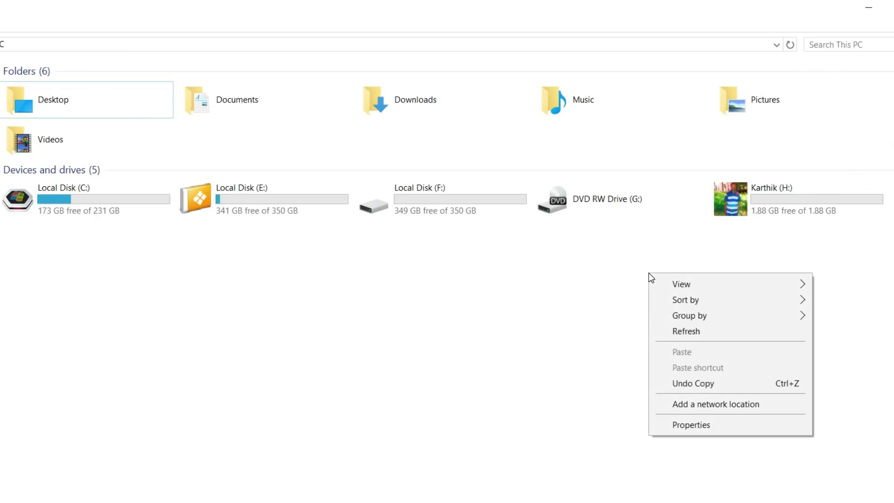
left_click(683, 331)
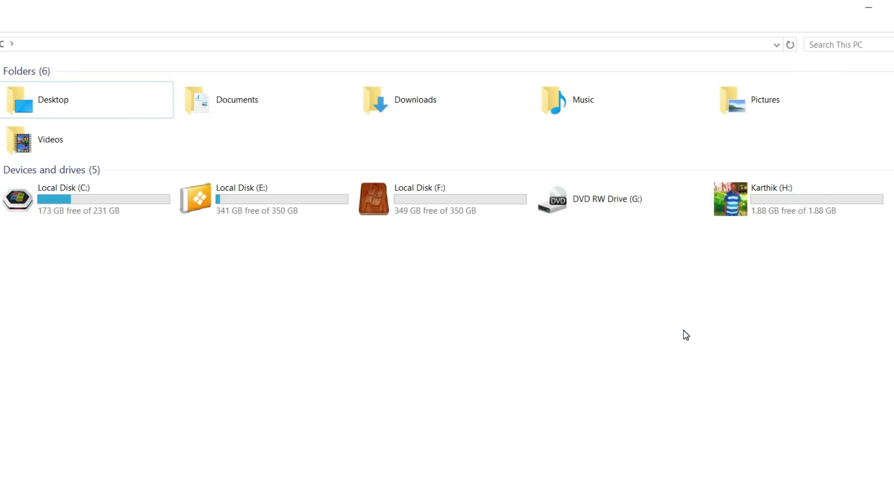